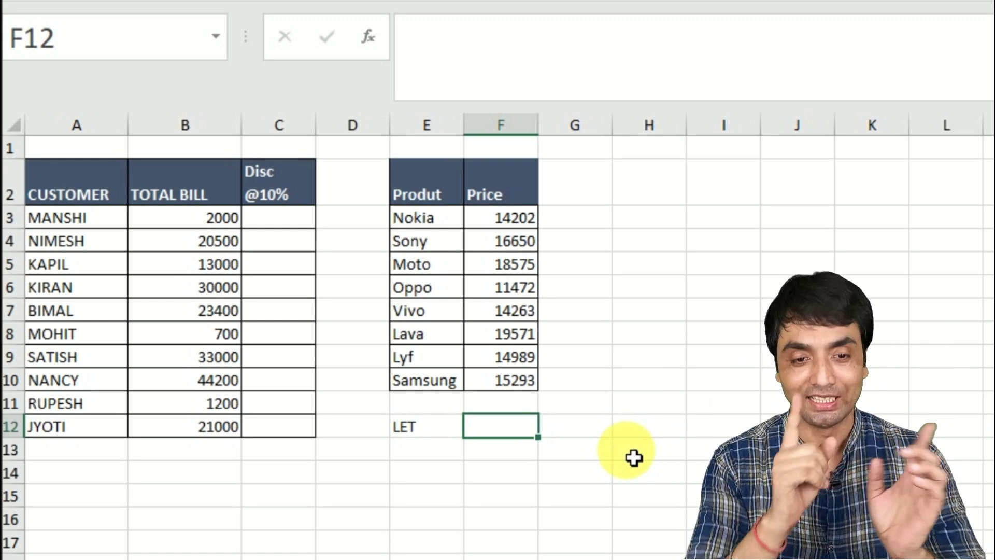
- Enter the formula =LET(x,10,x+x) in cell H4
{"action": "left_click", "coordinate": [644, 248]}
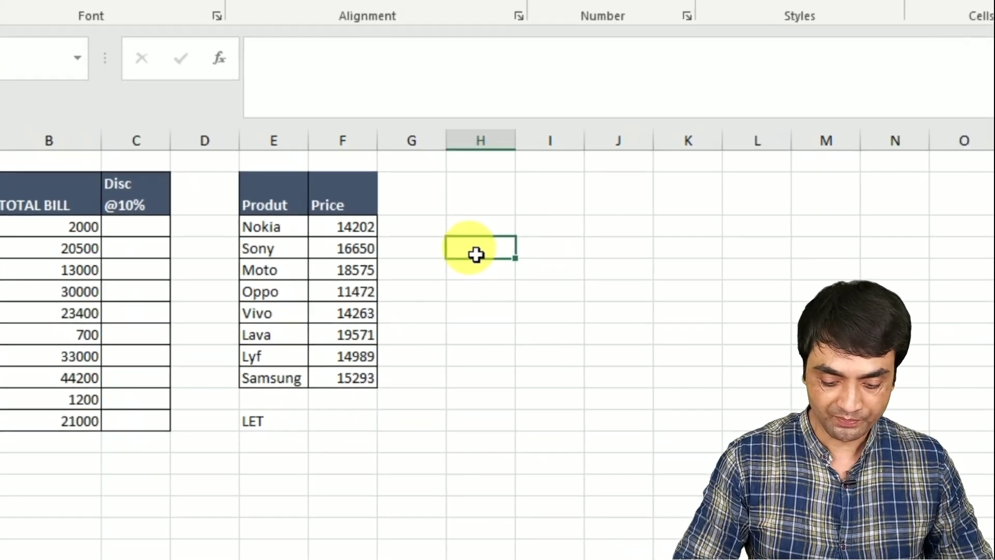
{"action": "type", "text": "=let"}
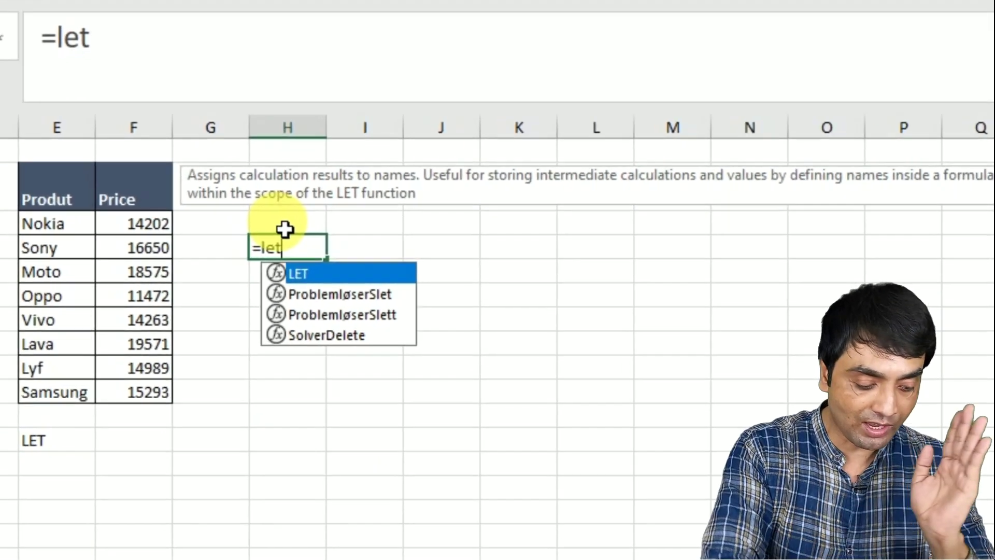
{"action": "key", "text": "Tab"}
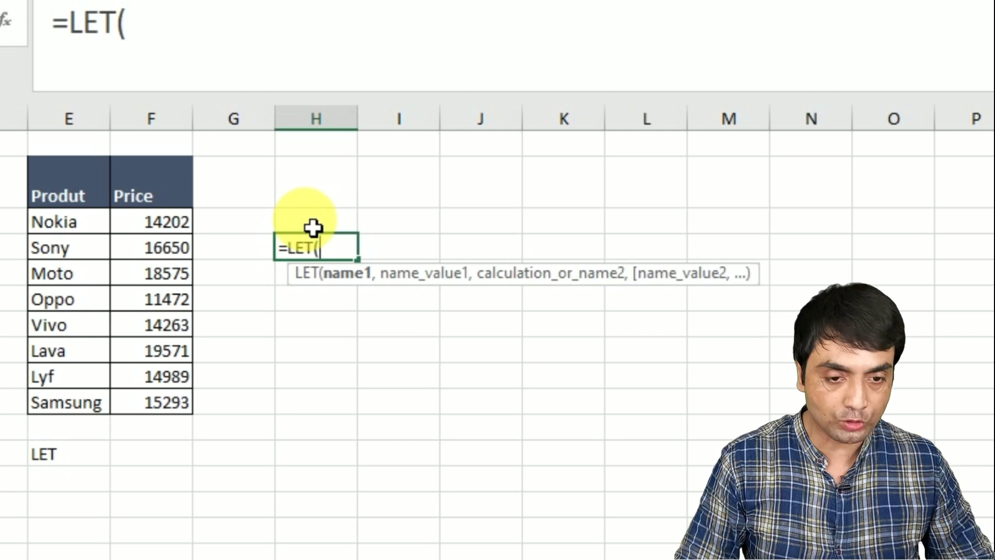
{"action": "type", "text": "x"}
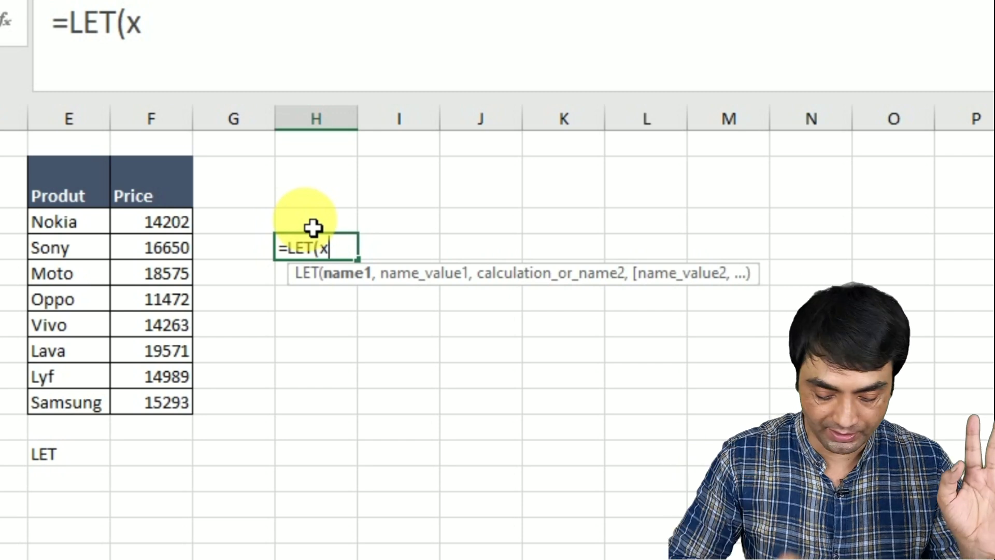
{"action": "type", "text": ","}
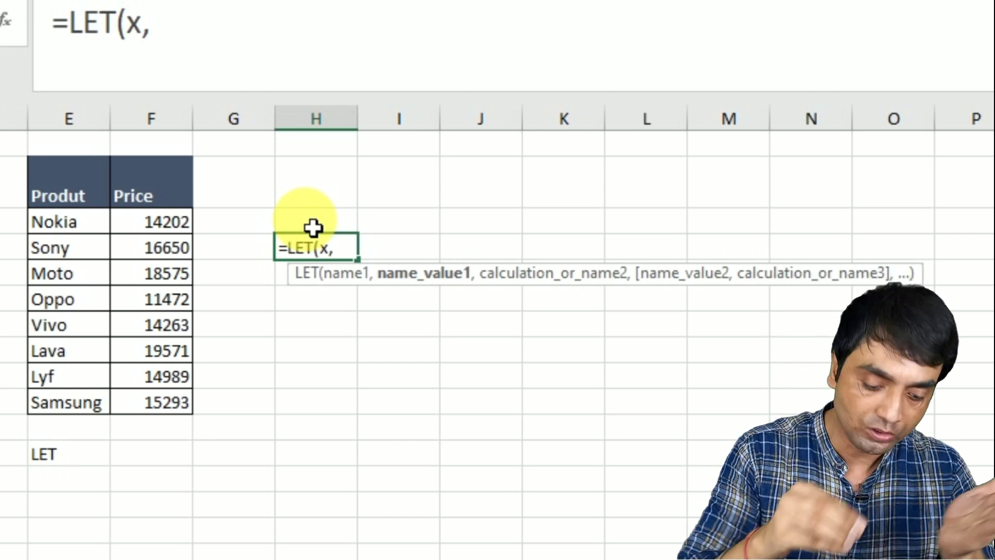
{"action": "type", "text": "10"}
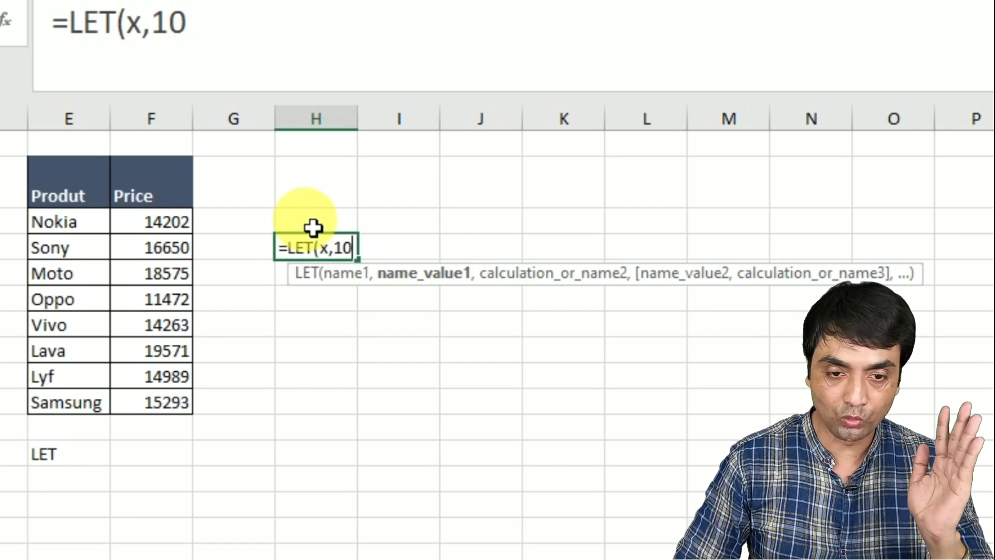
{"action": "type", "text": ","}
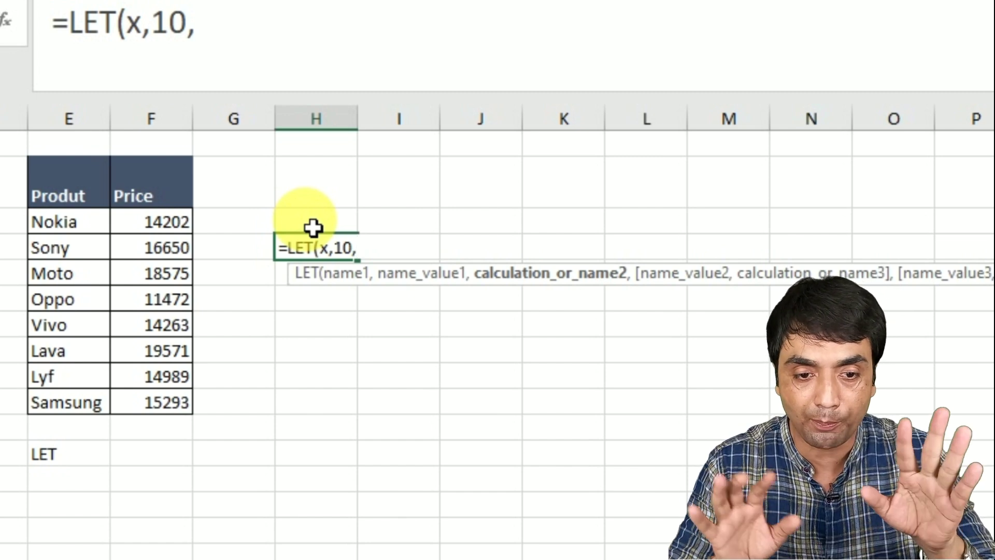
{"action": "type", "text": "x+x"}
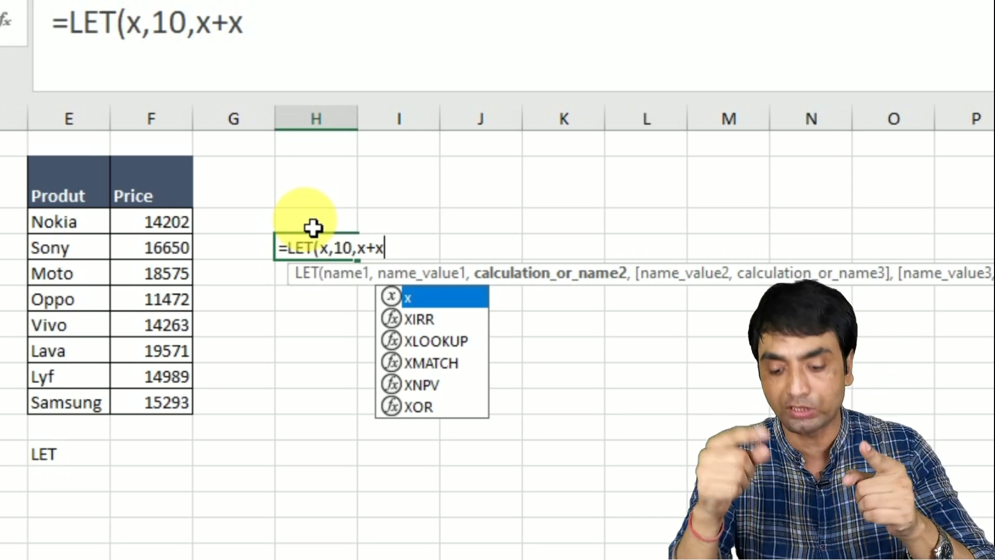
{"action": "type", "text": ")"}
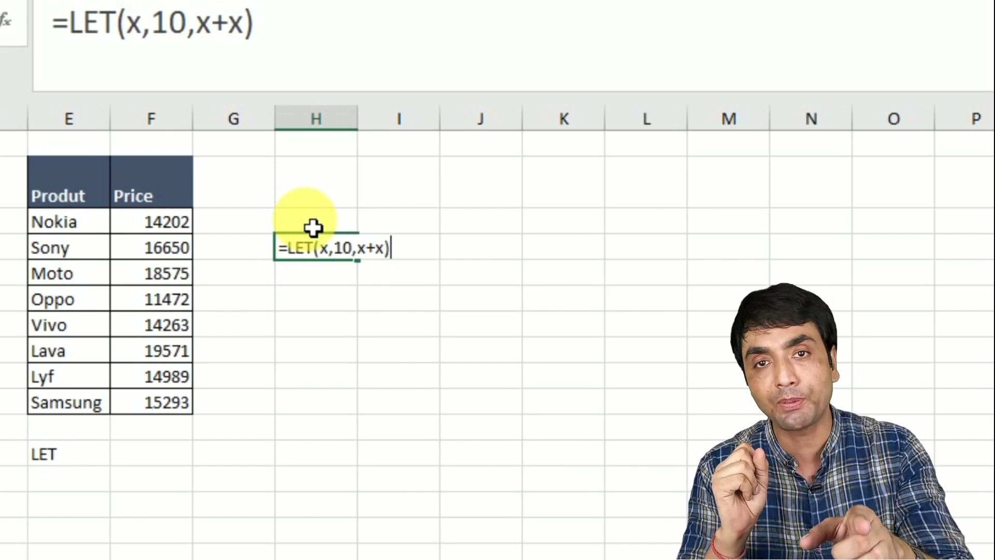
{"action": "key", "text": "Return"}
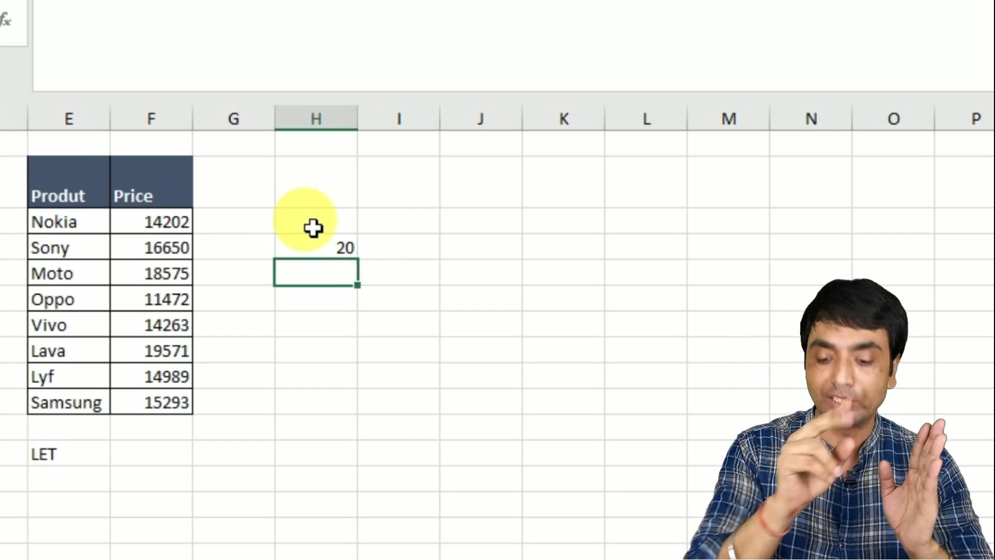
- Change the formula in H4 to =LET(x,10,y,20,x+y), adding a second named value
{"action": "key", "text": "Up"}
{"action": "key", "text": "F2"}
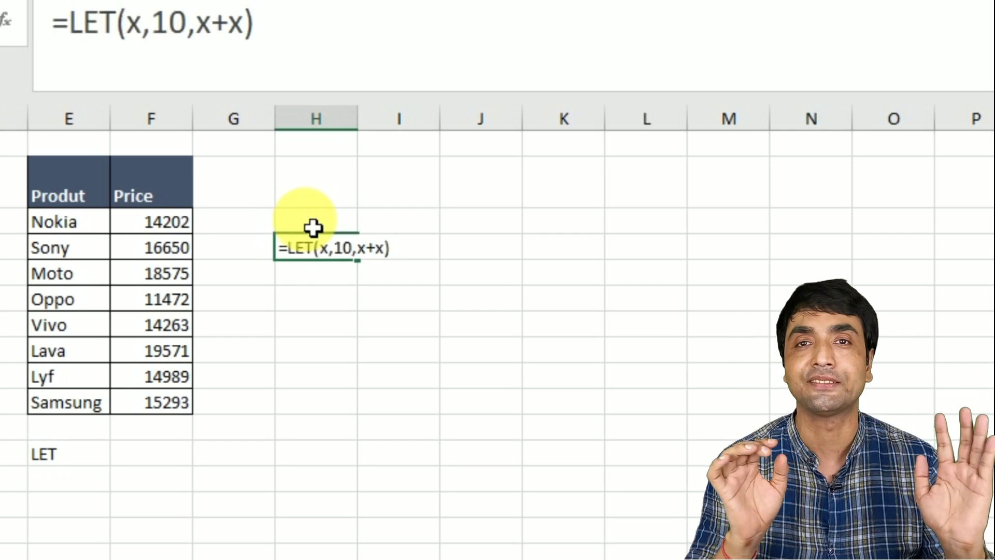
{"action": "key", "text": "BackSpace"}
{"action": "key", "text": "BackSpace"}
{"action": "key", "text": "BackSpace"}
{"action": "key", "text": "BackSpace"}
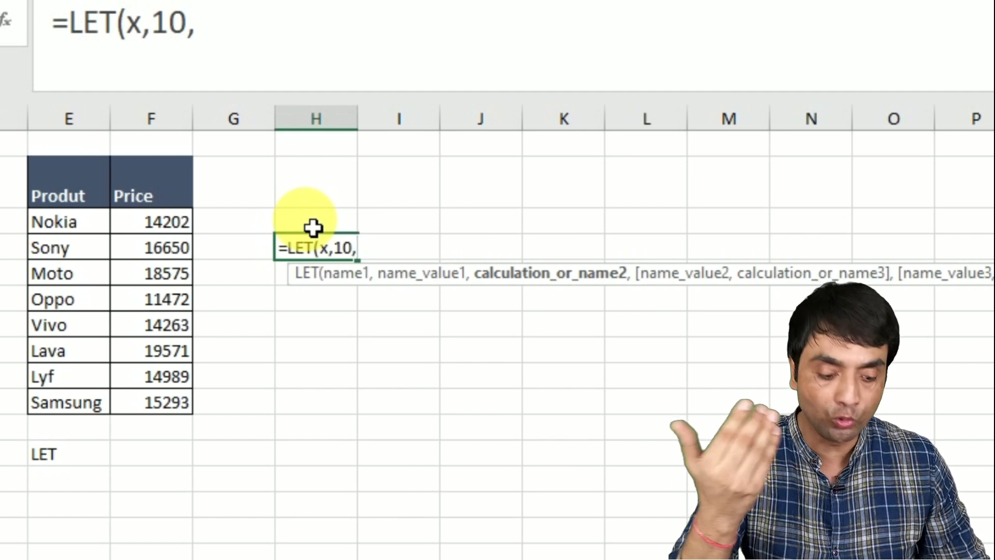
{"action": "type", "text": "y"}
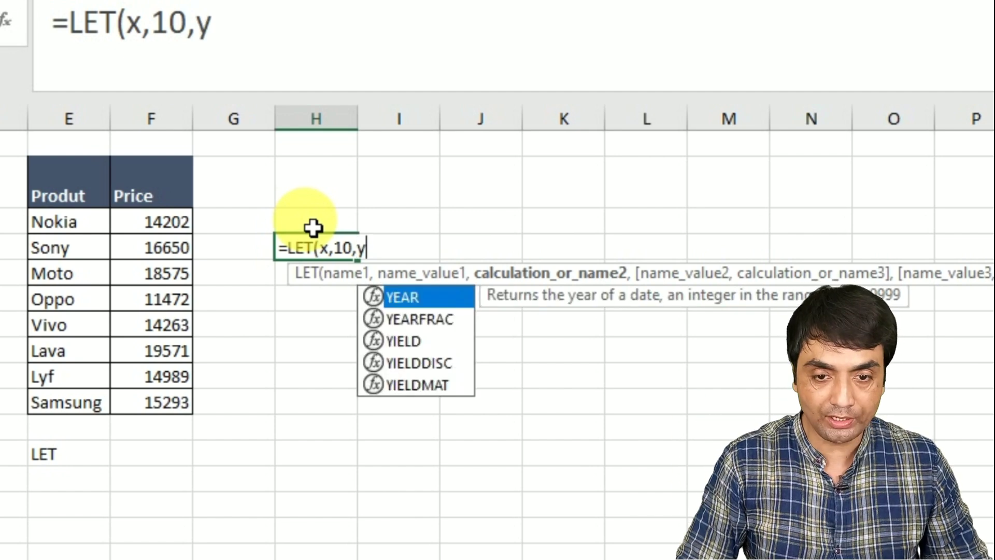
{"action": "type", "text": ",20,"}
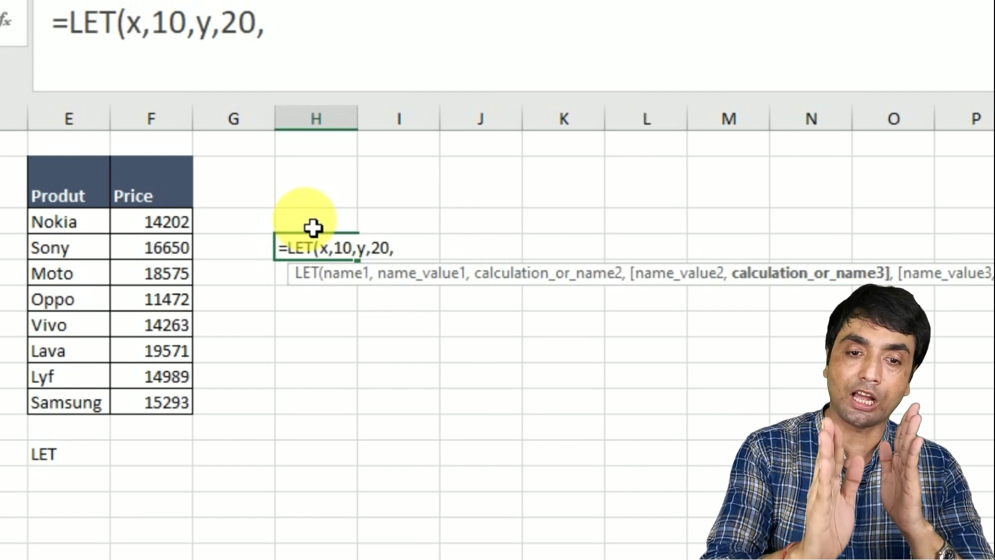
{"action": "type", "text": "x "}
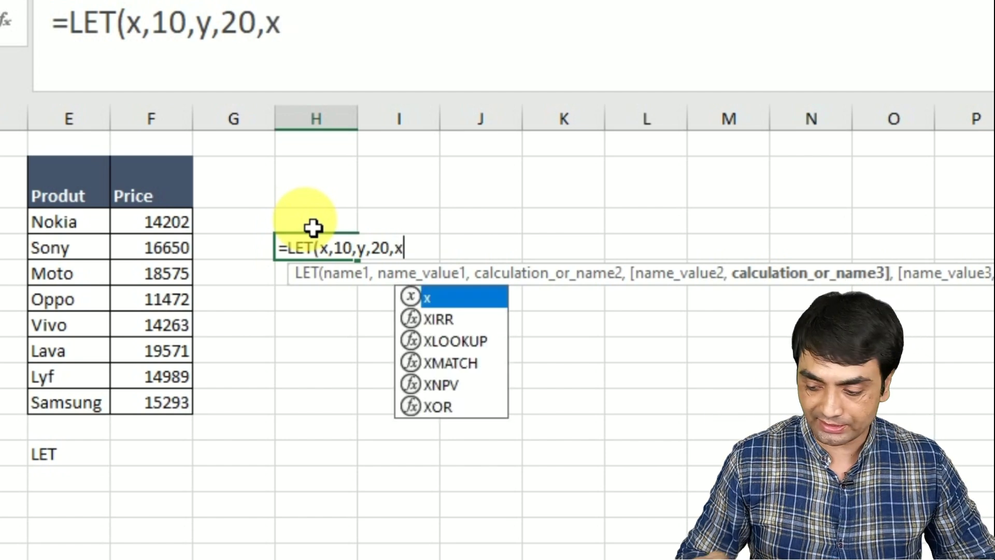
{"action": "type", "text": "+y)"}
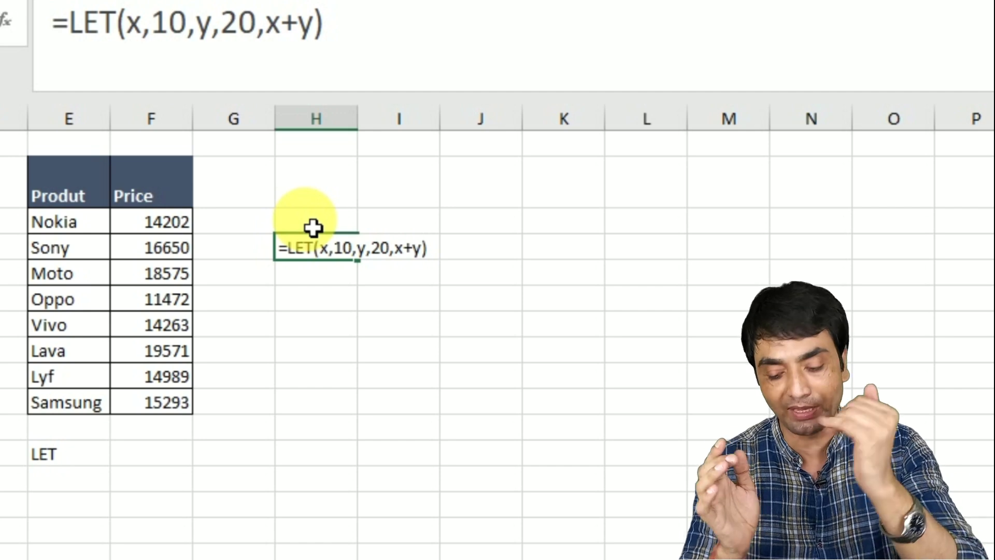
{"action": "key", "text": "Up"}
{"action": "key", "text": "F2"}
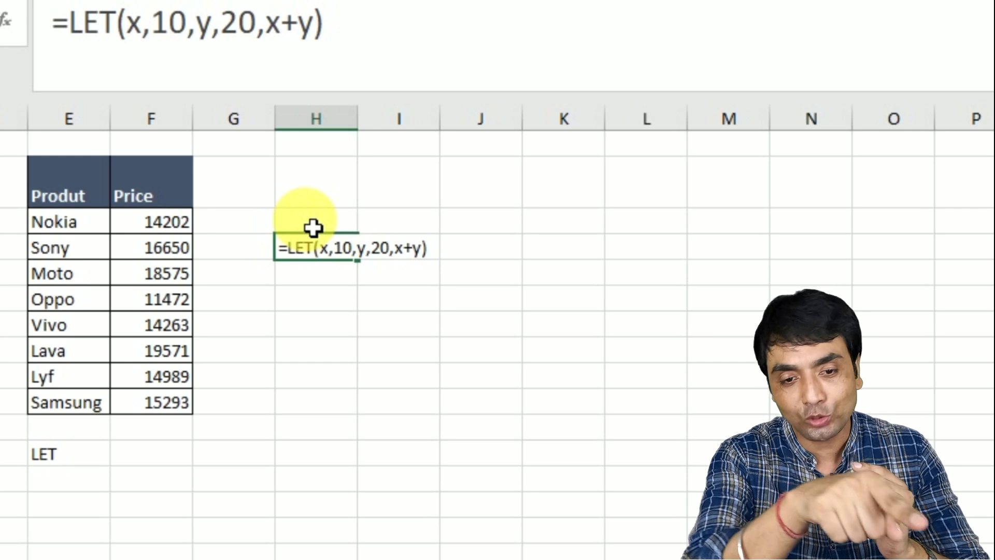
{"action": "left_click", "coordinate": [327, 248]}
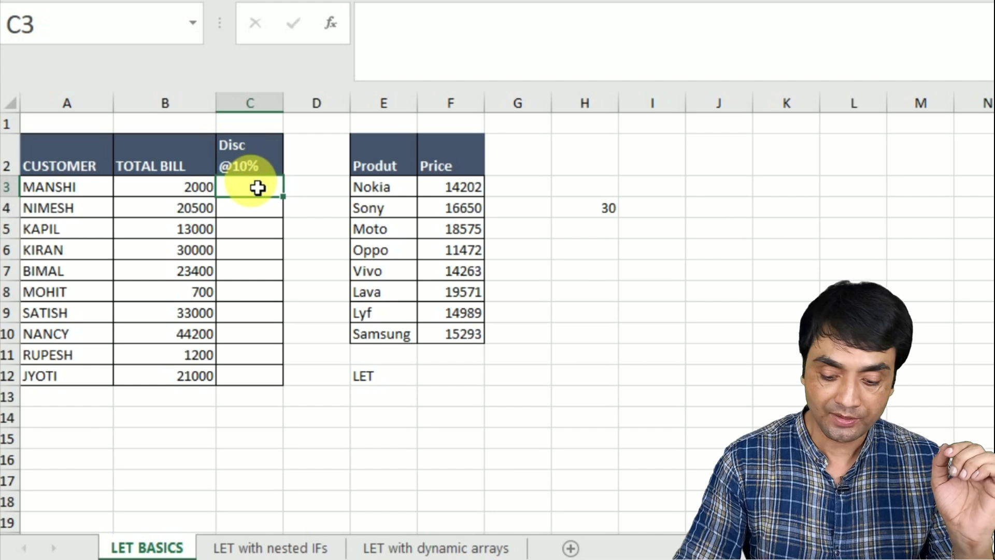
- Enter =LET(per,10%,B3*per) in C3 to calculate the first customer's discount
{"action": "type", "text": "="}
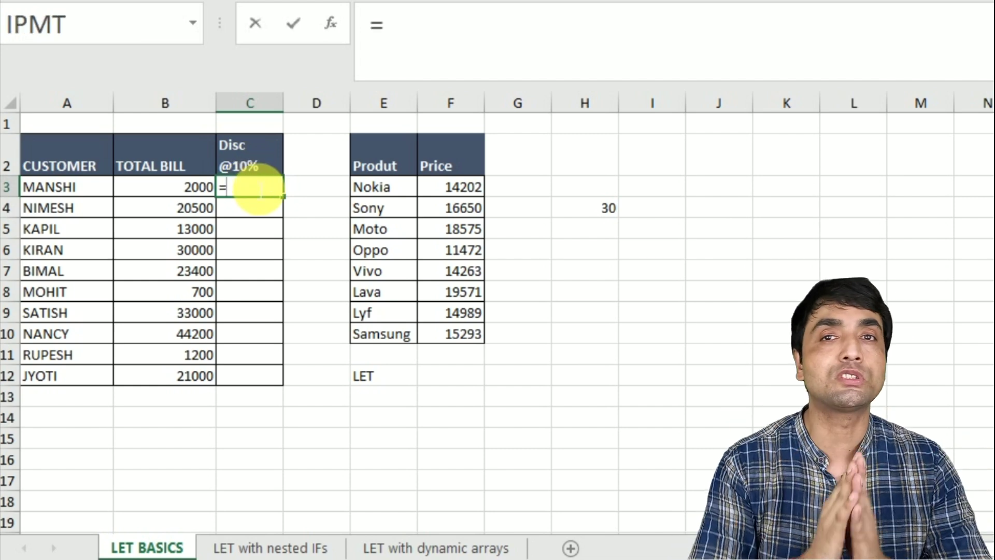
{"action": "key", "text": "Escape"}
{"action": "type", "text": "=let"}
{"action": "key", "text": "Tab"}
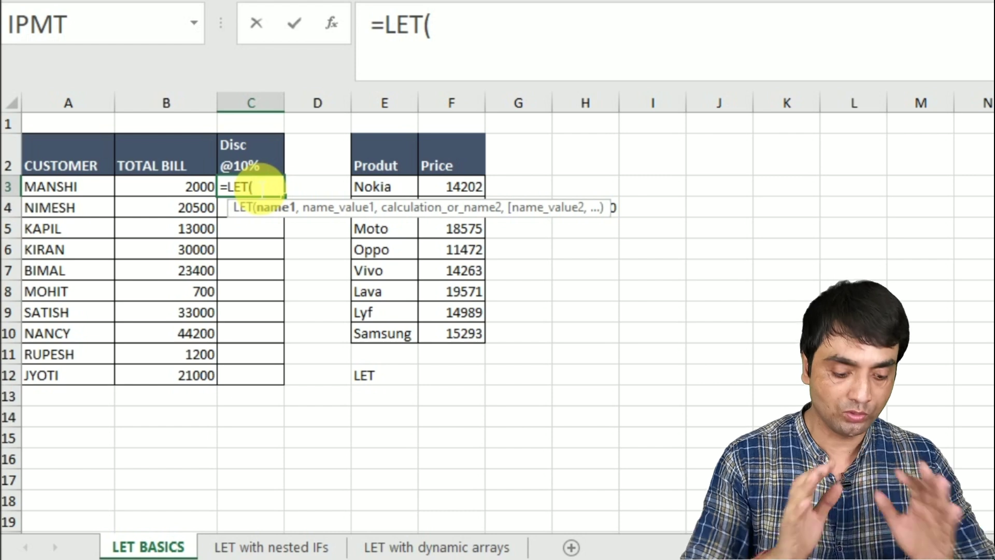
{"action": "type", "text": "per,"}
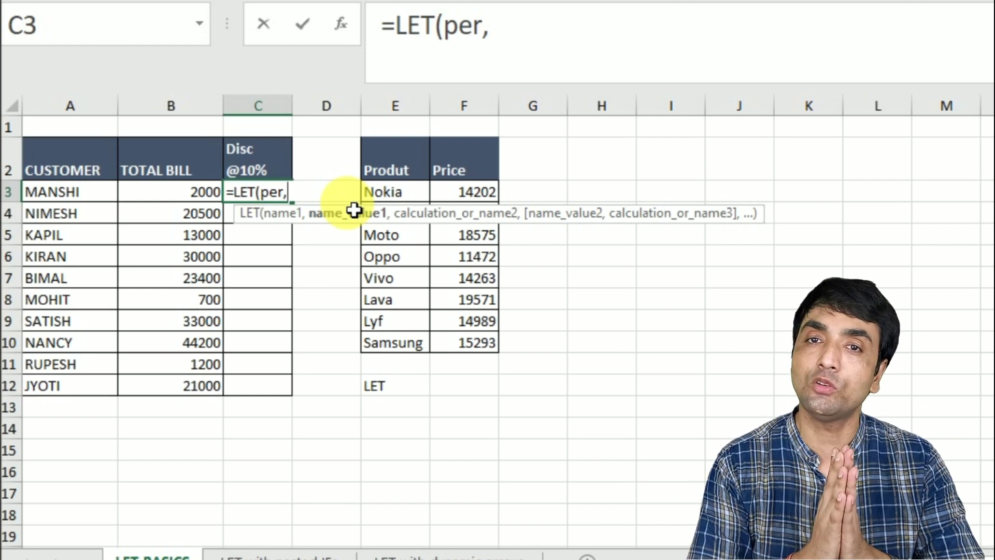
{"action": "type", "text": "10%"}
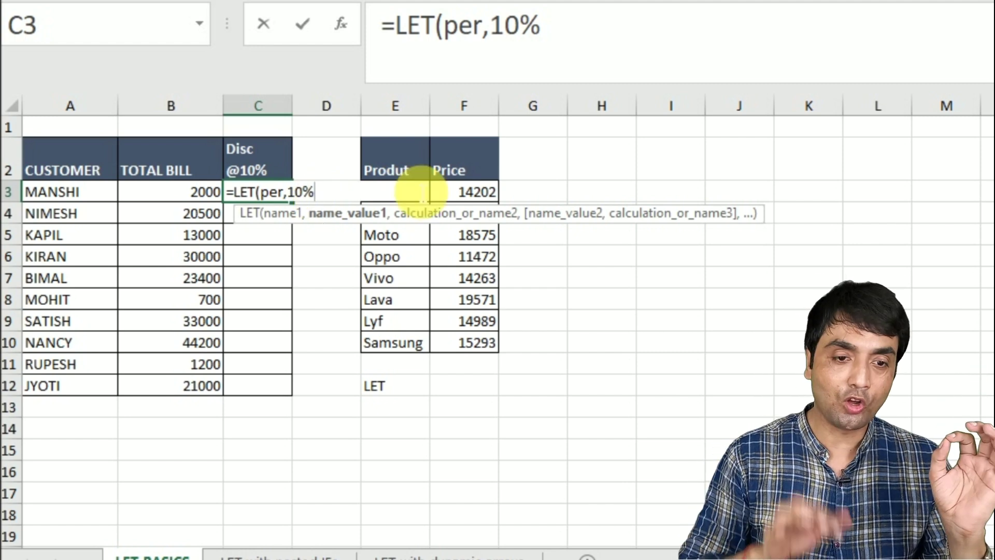
{"action": "type", "text": ","}
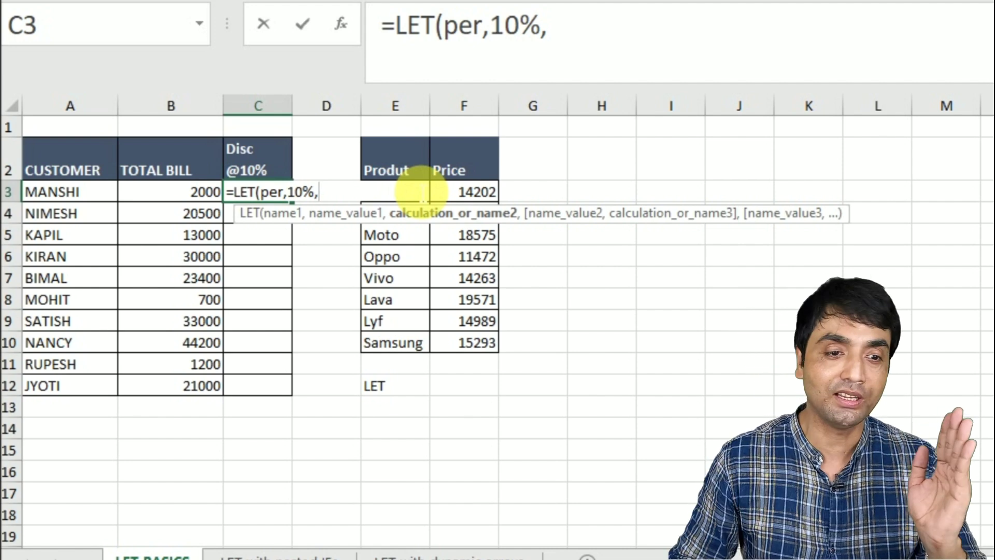
{"action": "left_click", "coordinate": [215, 194]}
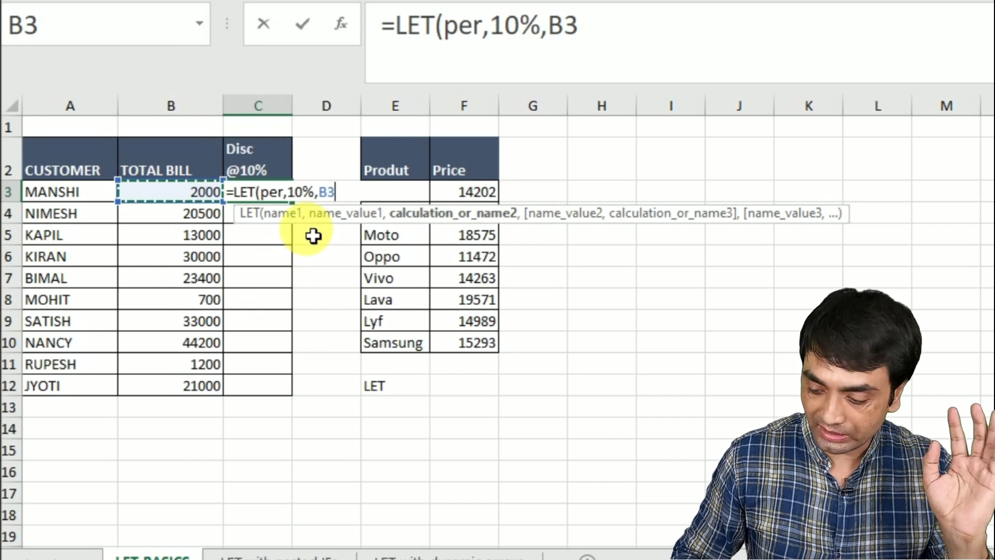
{"action": "type", "text": "*per"}
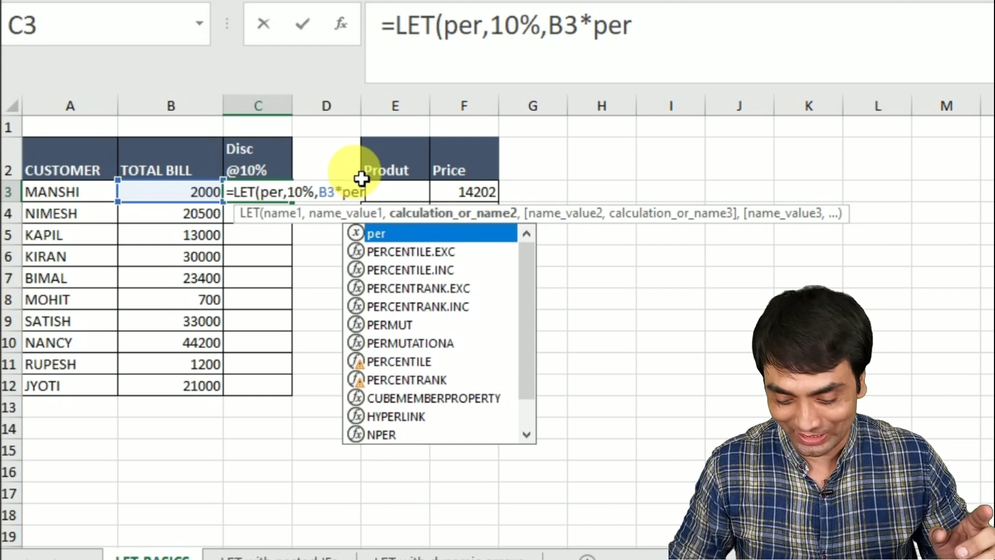
{"action": "type", "text": ")"}
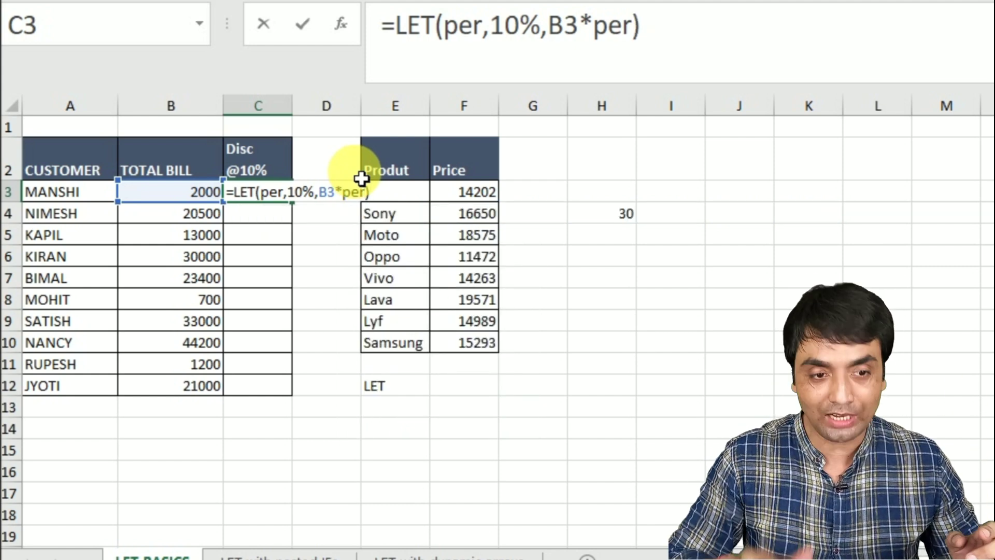
{"action": "key", "text": "Return"}
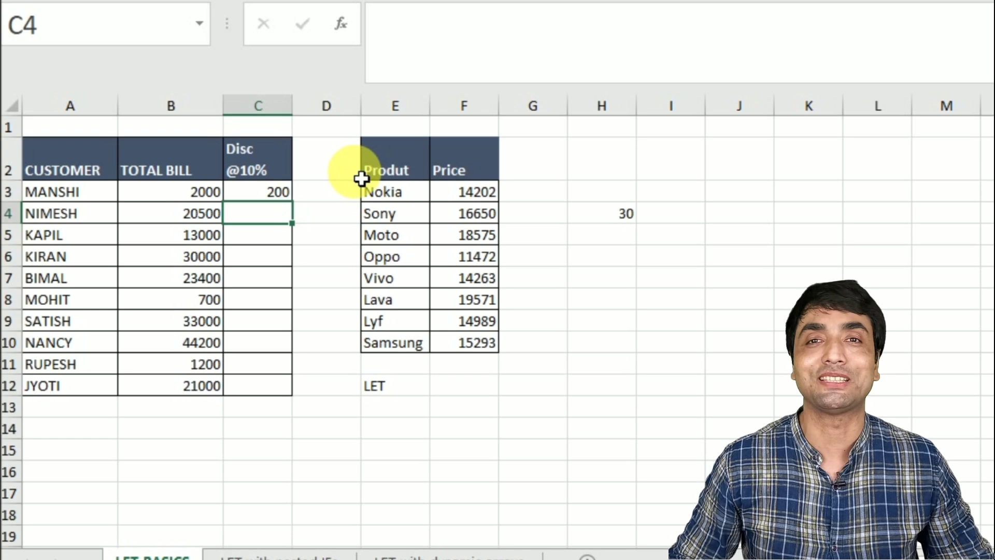
- Fill the discount formula from C3 down to C12 for all customers and review it in C3
{"action": "left_click", "coordinate": [284, 196]}
{"action": "double_click", "coordinate": [291, 200]}
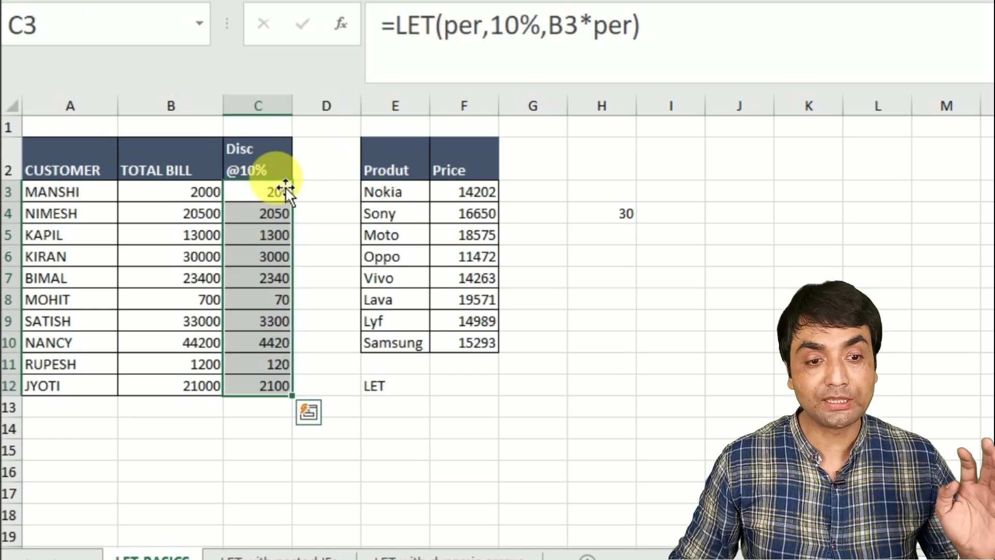
{"action": "double_click", "coordinate": [270, 201]}
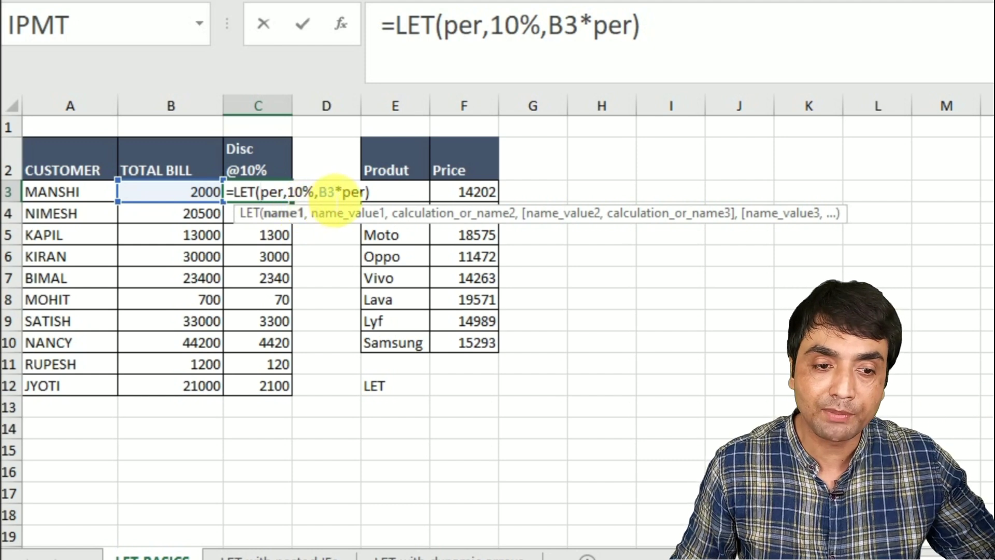
{"action": "left_click", "coordinate": [337, 196]}
{"action": "double_click", "coordinate": [335, 193]}
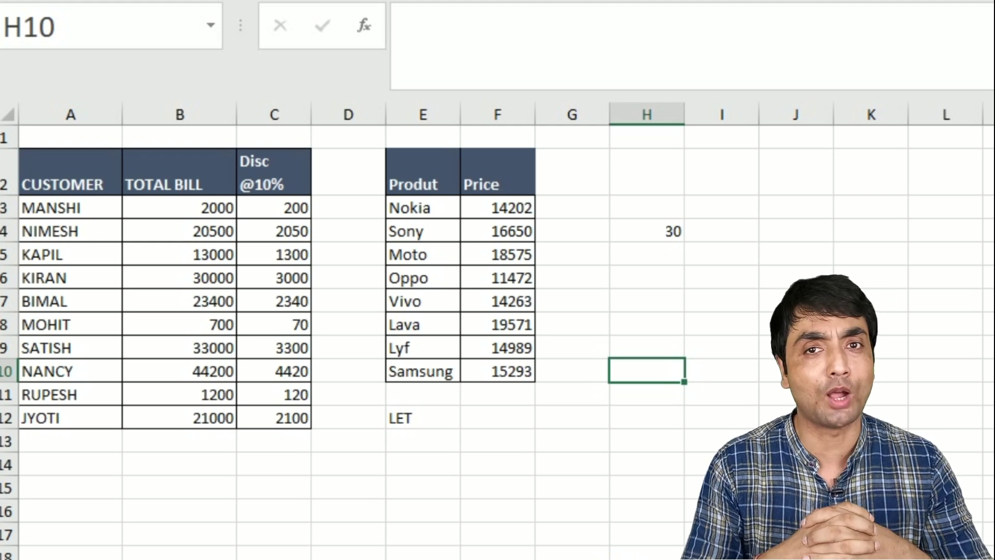
- Calculate the average of the product prices F3:F10 with an AVERAGE formula in H10
{"action": "type", "text": "=aver"}
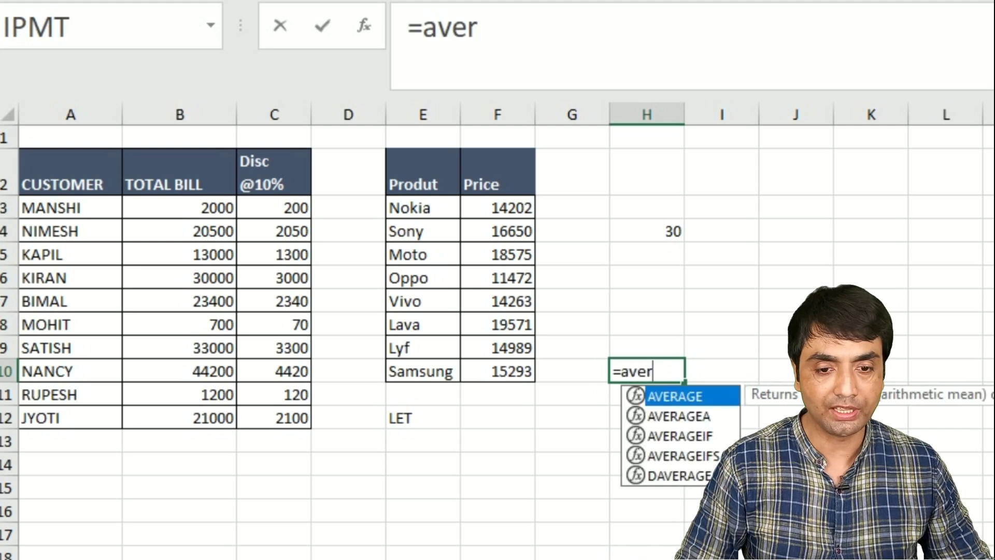
{"action": "key", "text": "Tab"}
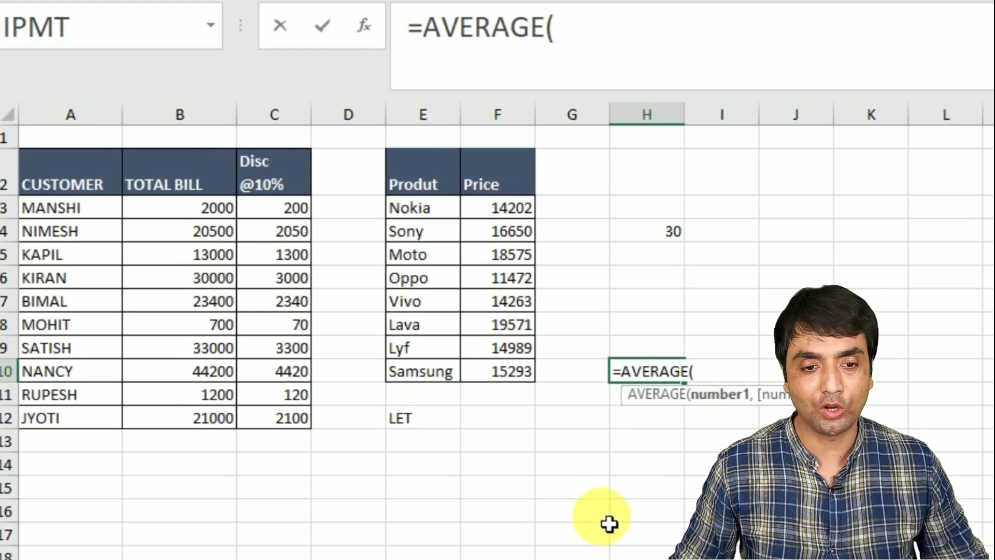
{"action": "left_click", "coordinate": [510, 212]}
{"action": "key", "text": "ctrl+shift+Down"}
{"action": "type", "text": ")"}
{"action": "key", "text": "Return"}
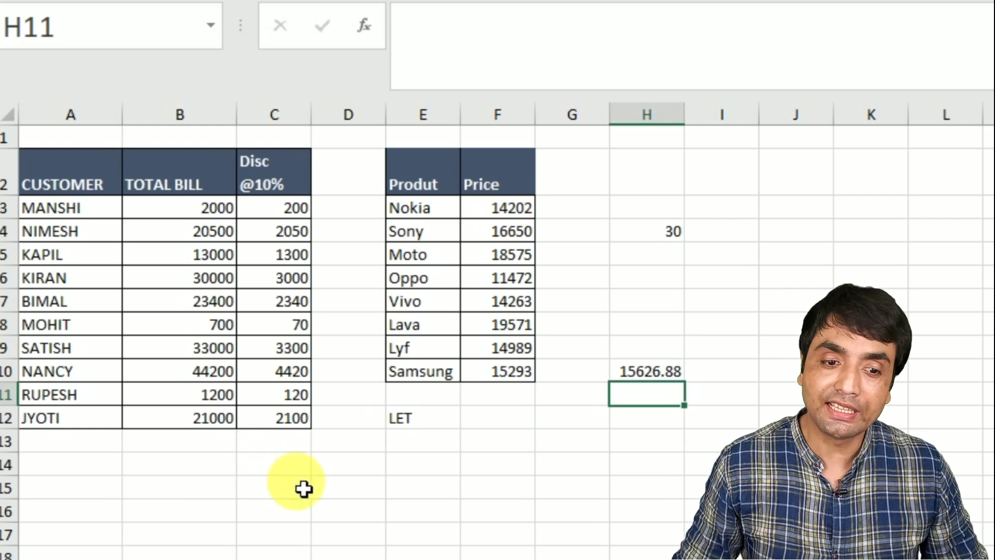
- Start a LET formula in F12 that defines the name sum as SUM(F3:F10), the total of the product prices
{"action": "left_click", "coordinate": [490, 420]}
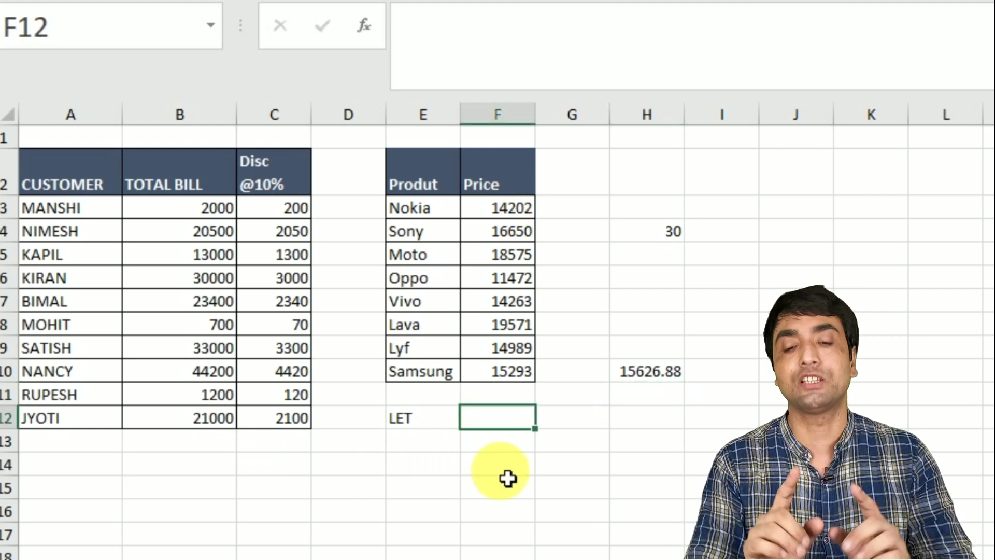
{"action": "type", "text": "=let"}
{"action": "key", "text": "Tab"}
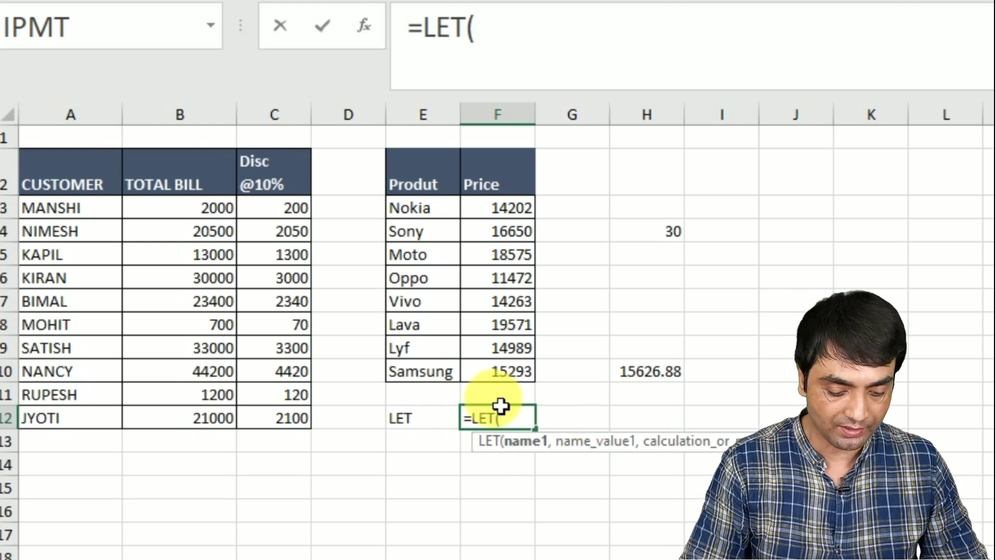
{"action": "type", "text": "s"}
{"action": "type", "text": "um"}
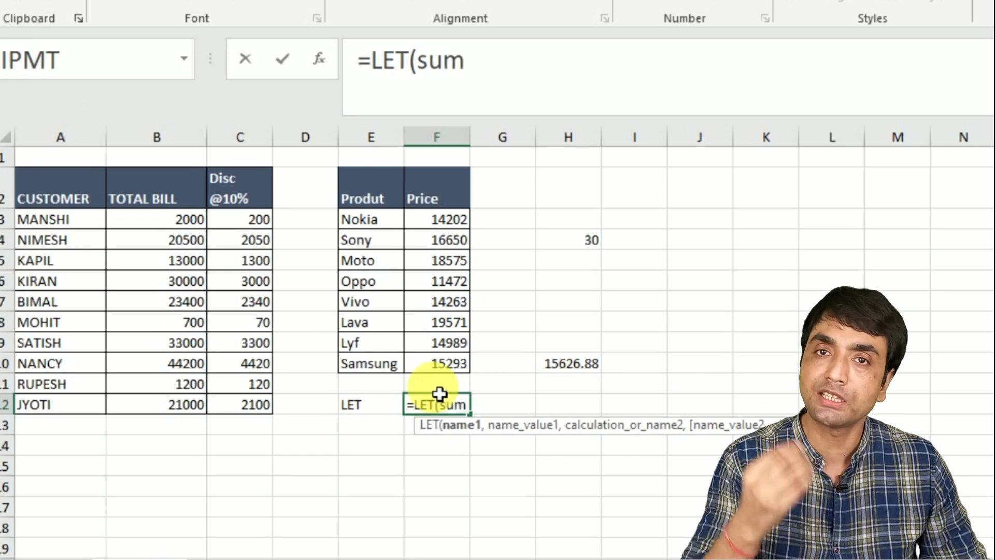
{"action": "type", "text": ","}
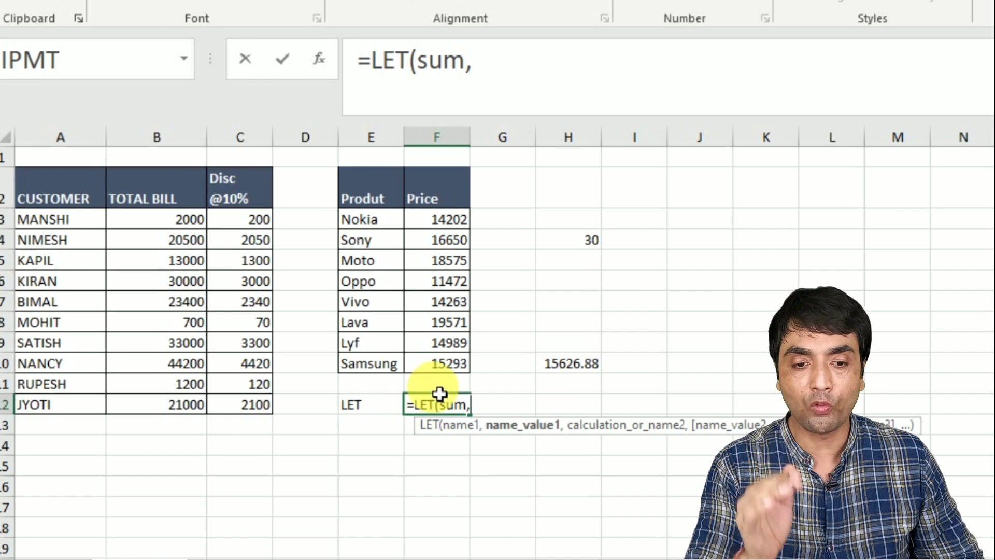
{"action": "type", "text": "sum"}
{"action": "key", "text": "Tab"}
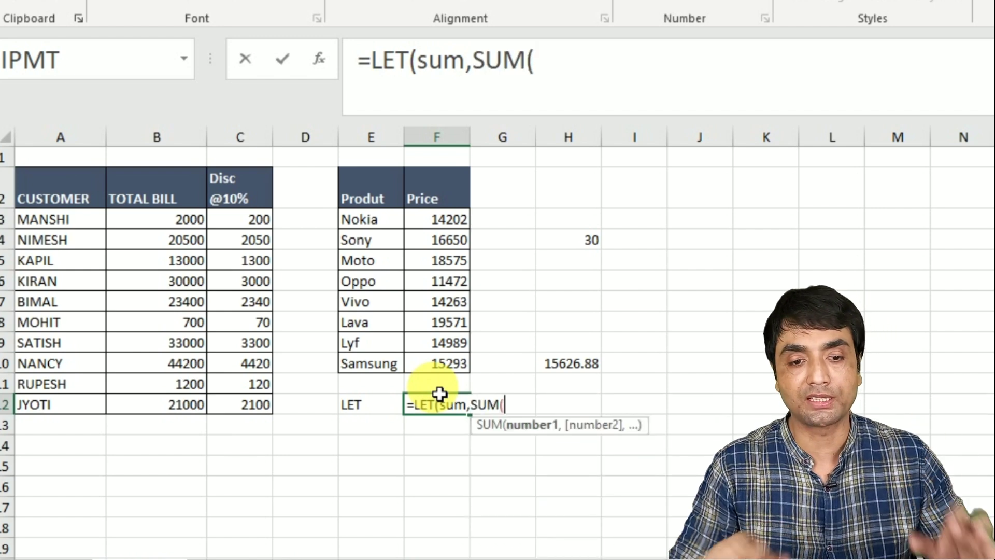
{"action": "left_click_drag", "start_coordinate": [449, 224], "coordinate": [457, 366]}
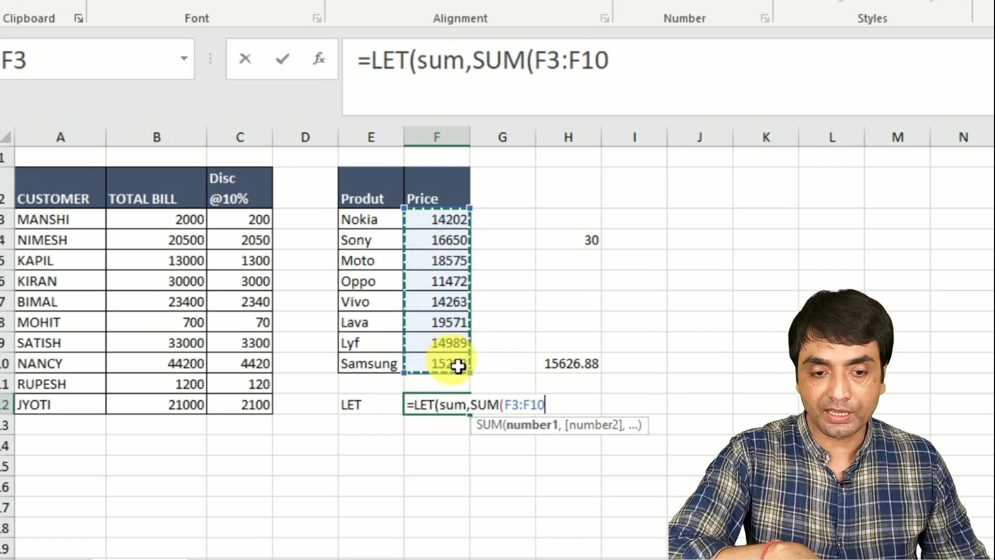
{"action": "type", "text": ")"}
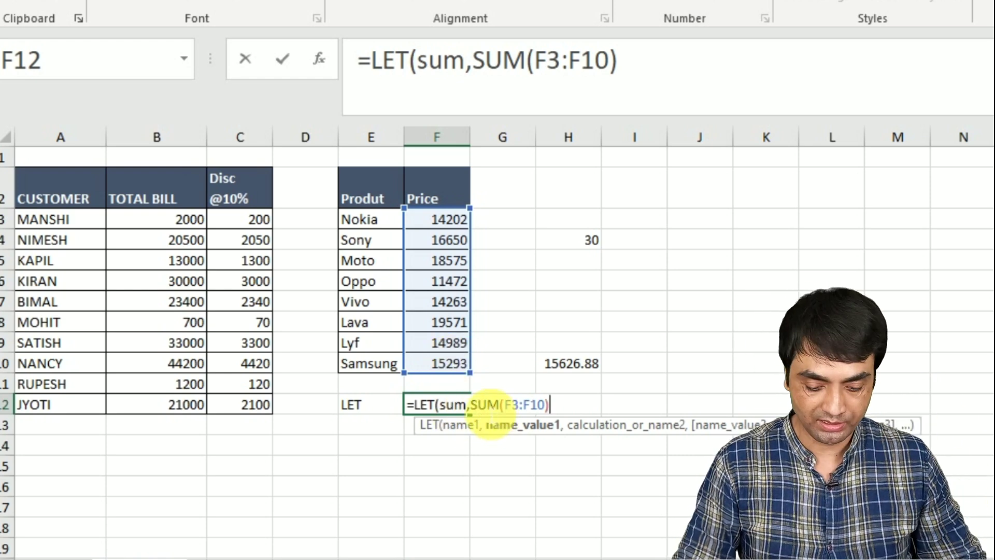
{"action": "type", "text": ","}
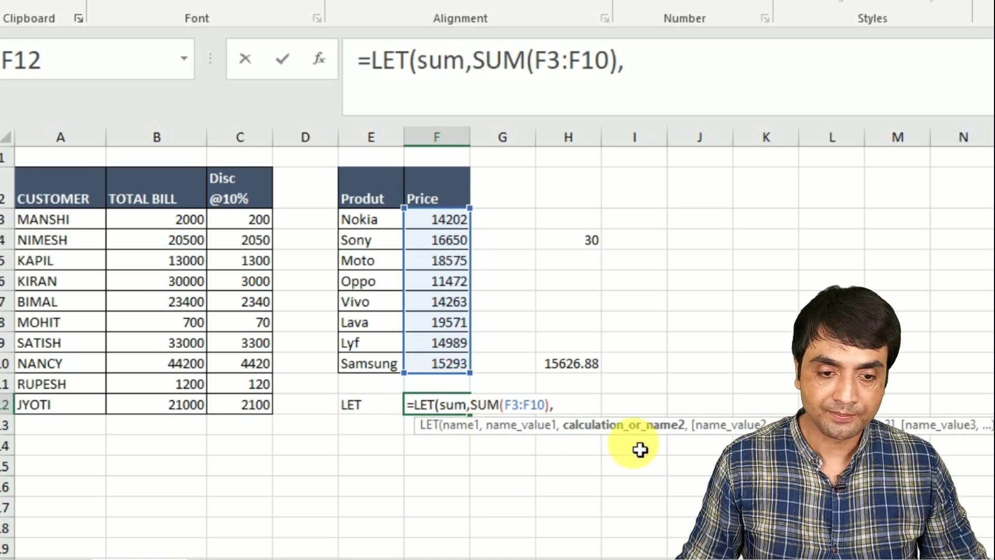
- Add a second name, count, to the F12 LET formula with the value COUNT(F3:F10)
{"action": "type", "text": "count,"}
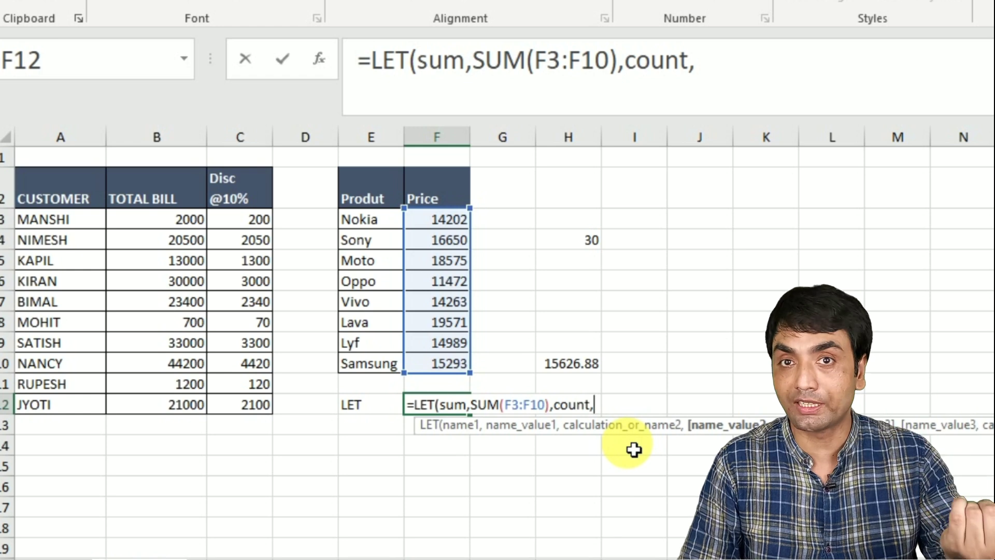
{"action": "type", "text": "coun"}
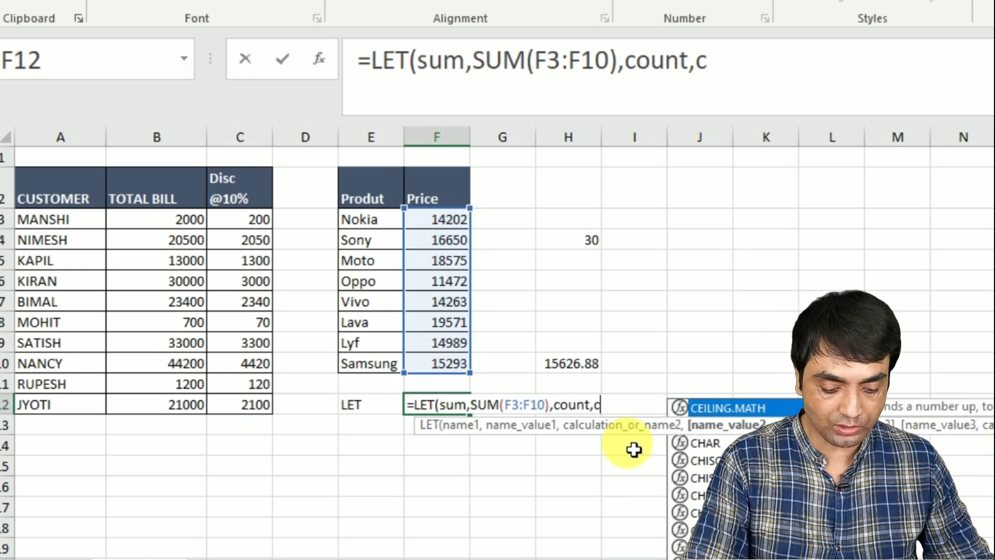
{"action": "key", "text": "Tab"}
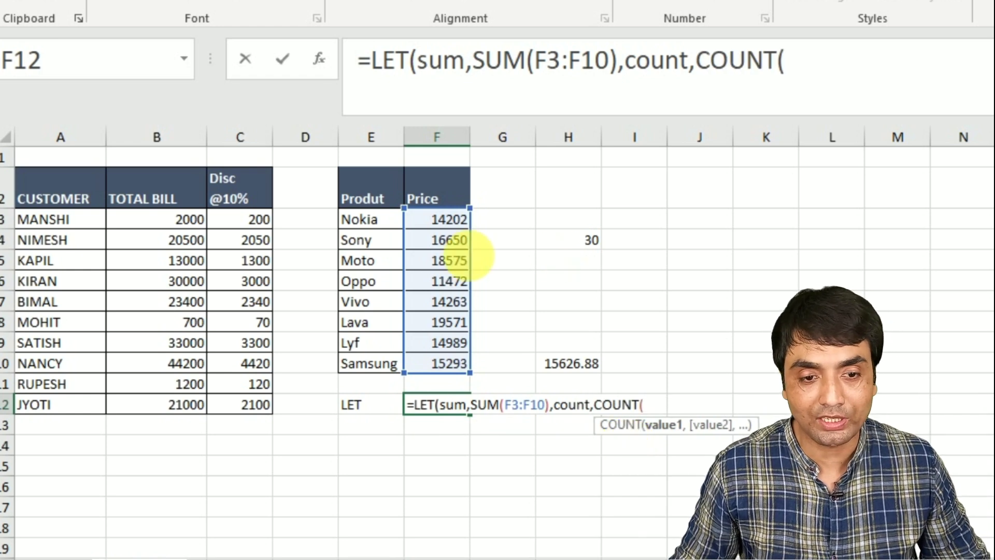
{"action": "left_click", "coordinate": [447, 222]}
{"action": "key", "text": "ctrl+shift+Down"}
{"action": "type", "text": "),"}
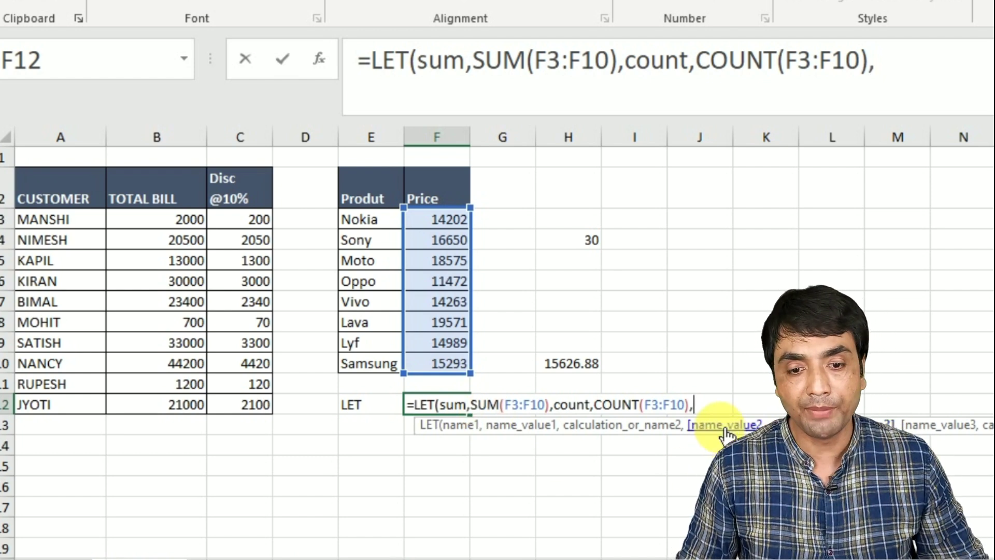
- Complete the F12 LET formula with the calculation sum/count and reopen it for review
{"action": "type", "text": "sum/"}
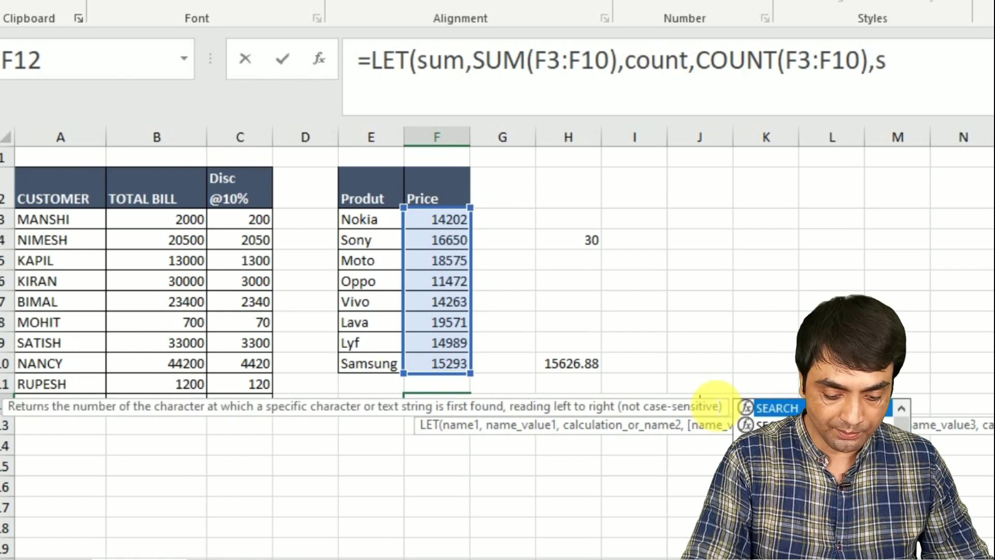
{"action": "type", "text": "count"}
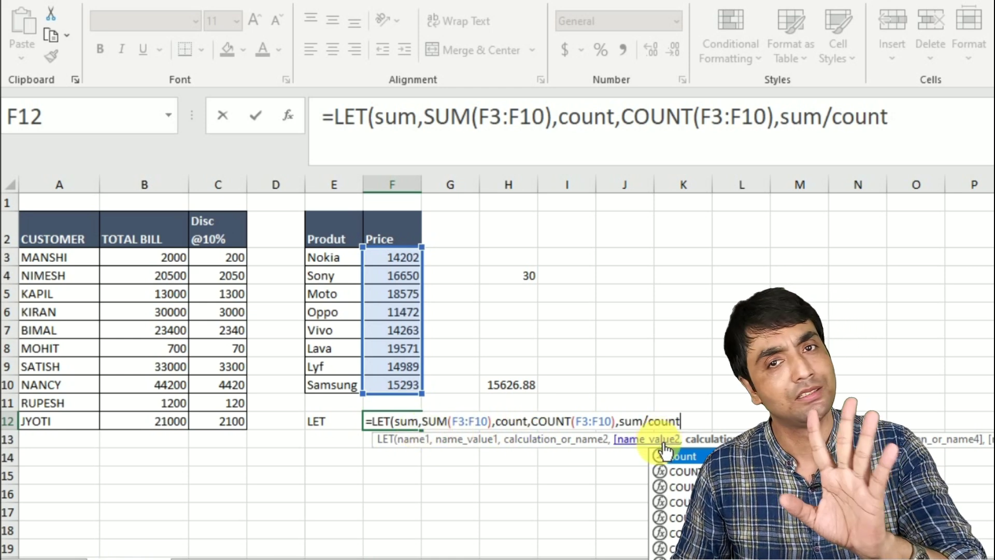
{"action": "type", "text": ")"}
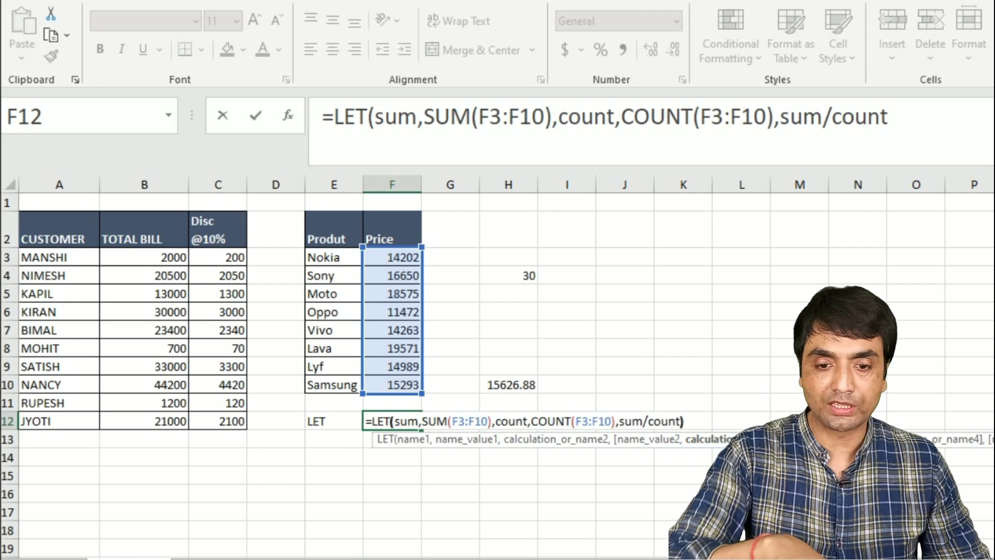
{"action": "key", "text": "Return"}
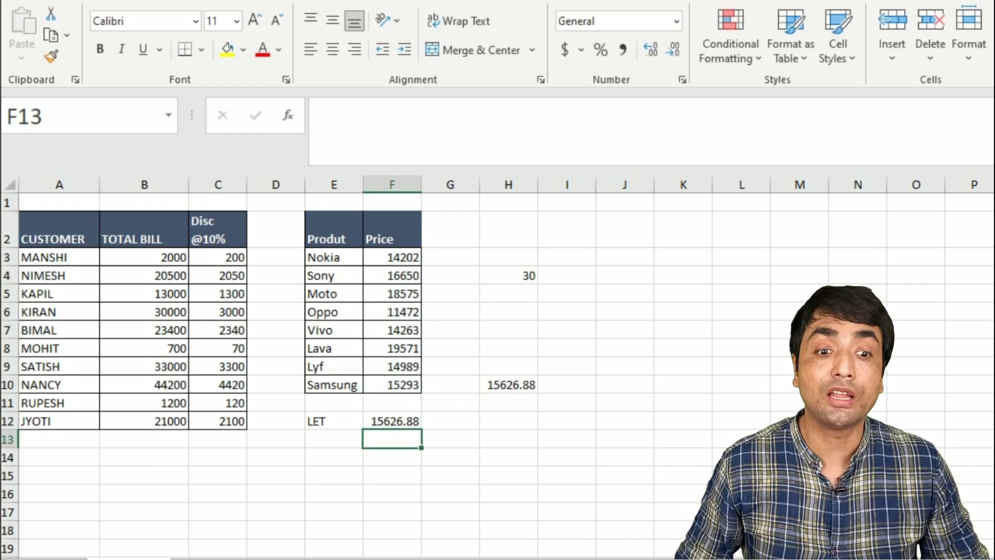
{"action": "key", "text": "Up"}
{"action": "key", "text": "F2"}
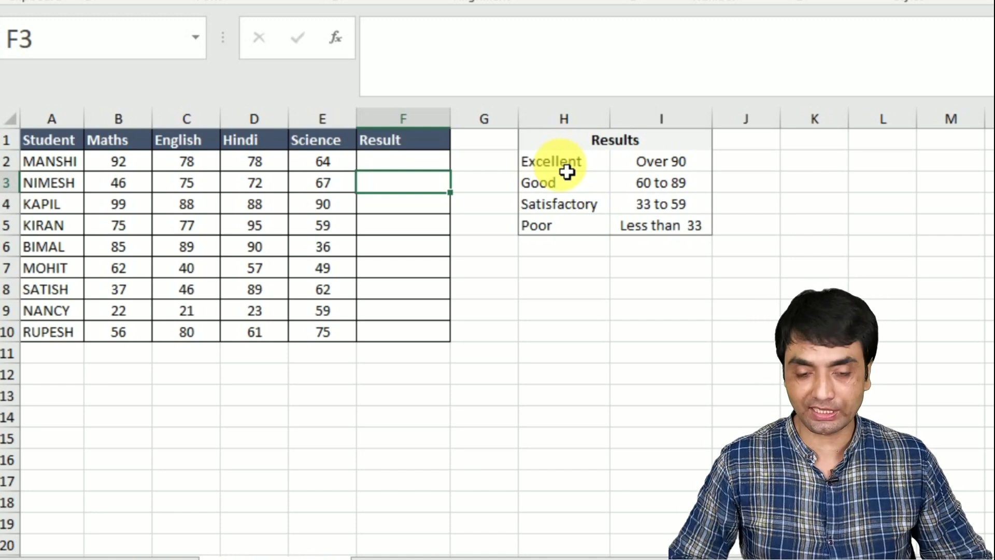
- Start a LET formula in F2 of the student results sheet, defining the name avg as AVERAGE(B2:E2)
{"action": "key", "text": "Up"}
{"action": "type", "text": "=let"}
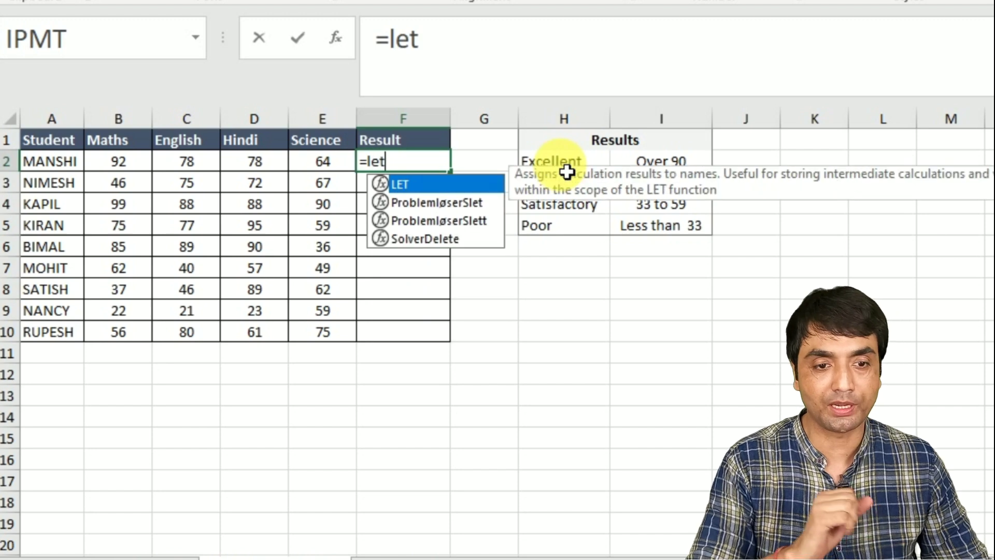
{"action": "key", "text": "Tab"}
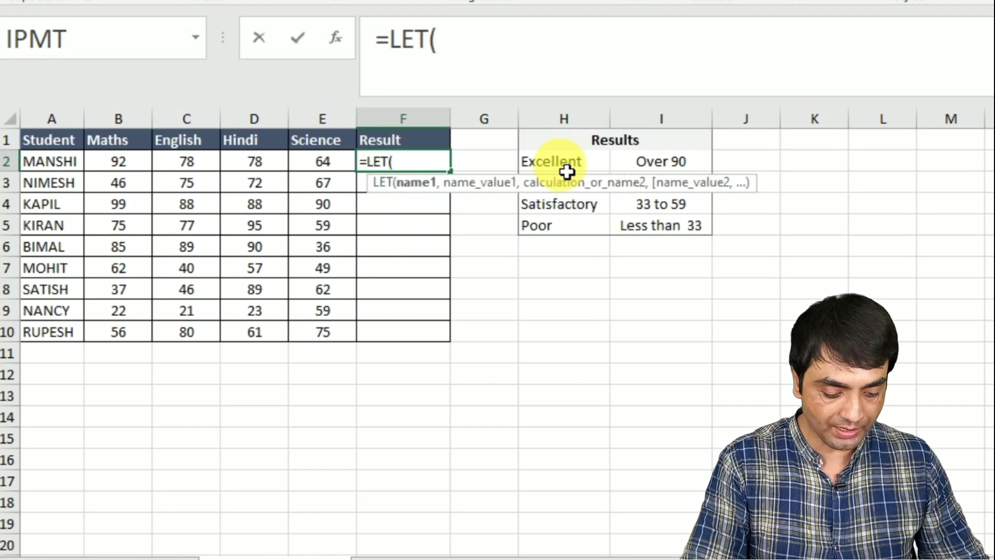
{"action": "type", "text": "avg"}
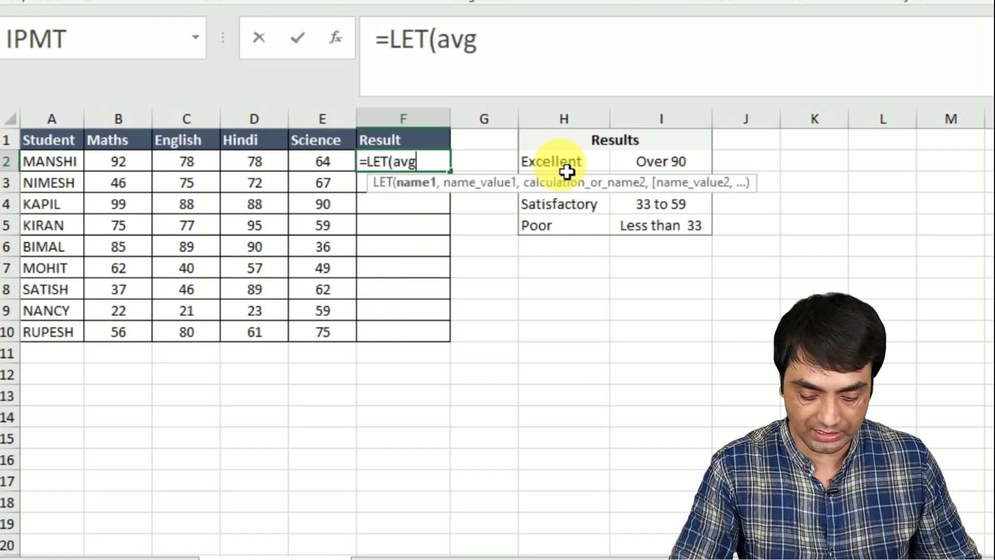
{"action": "type", "text": ",avera"}
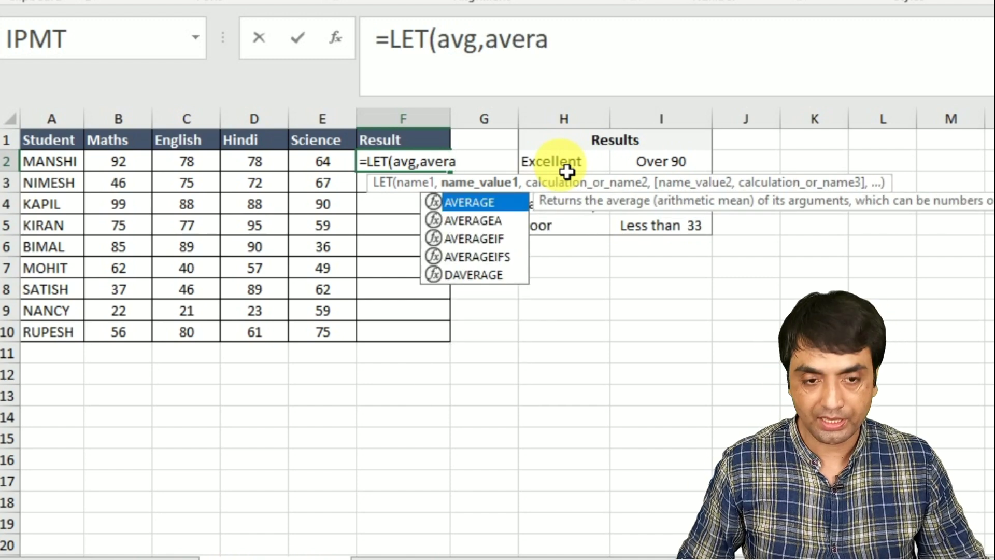
{"action": "key", "text": "Tab"}
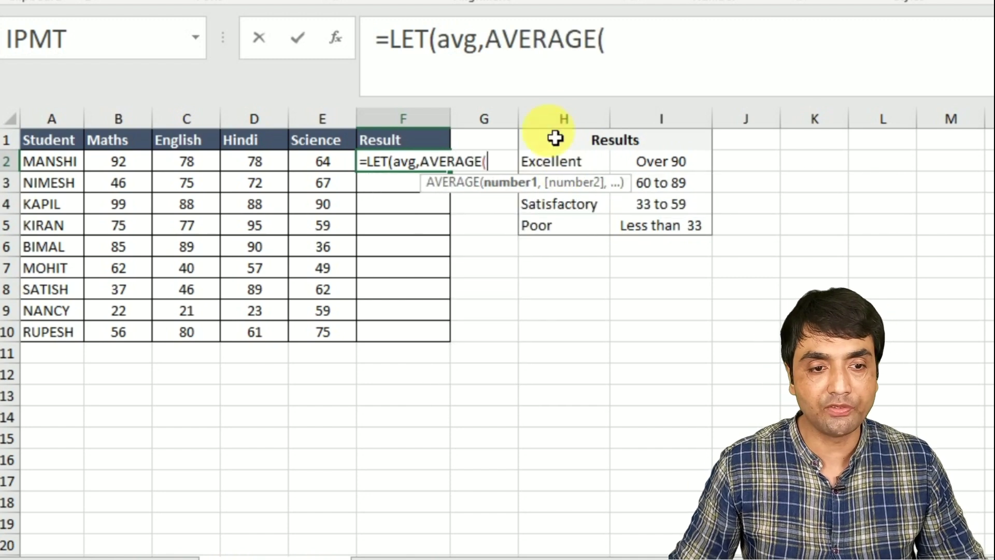
{"action": "left_click_drag", "start_coordinate": [125, 172], "coordinate": [329, 171]}
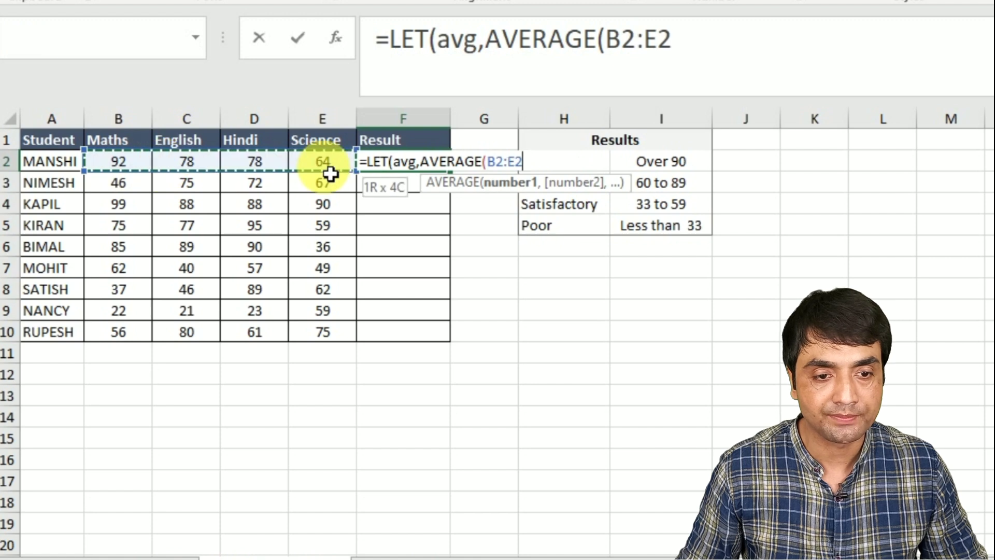
{"action": "type", "text": "),"}
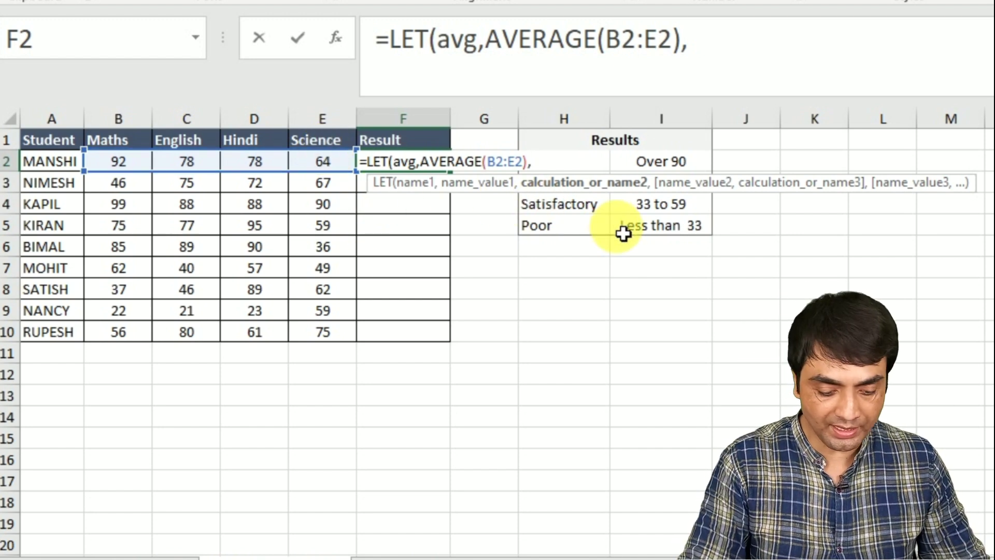
- Add an IF to the F2 LET formula that returns "Excellent" when avg>=90
{"action": "type", "text": "if"}
{"action": "key", "text": "Tab"}
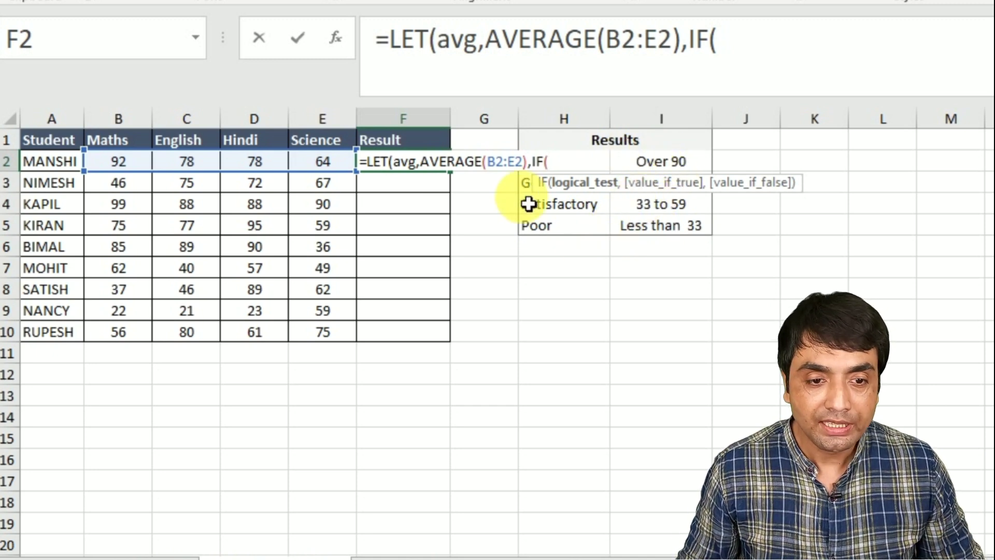
{"action": "type", "text": "avg"}
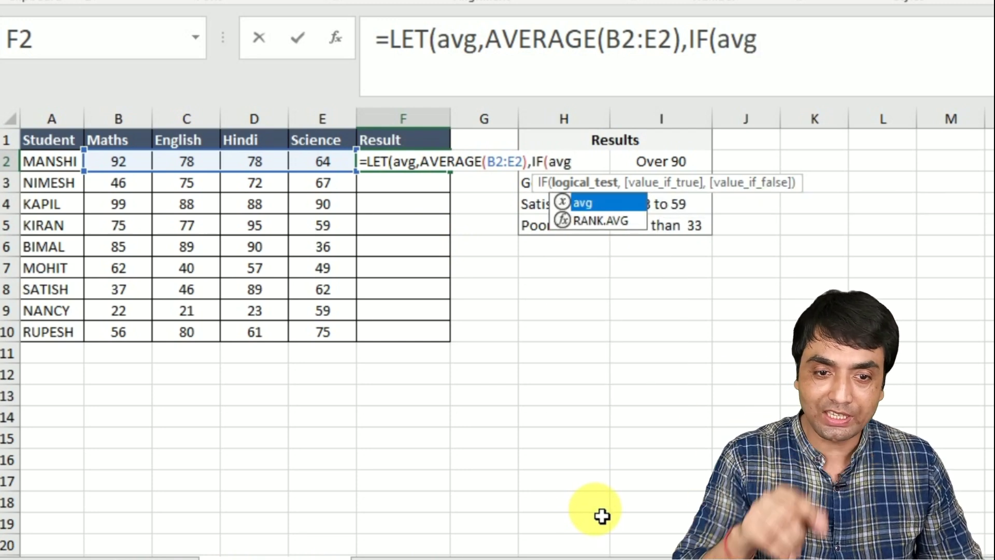
{"action": "type", "text": ">="}
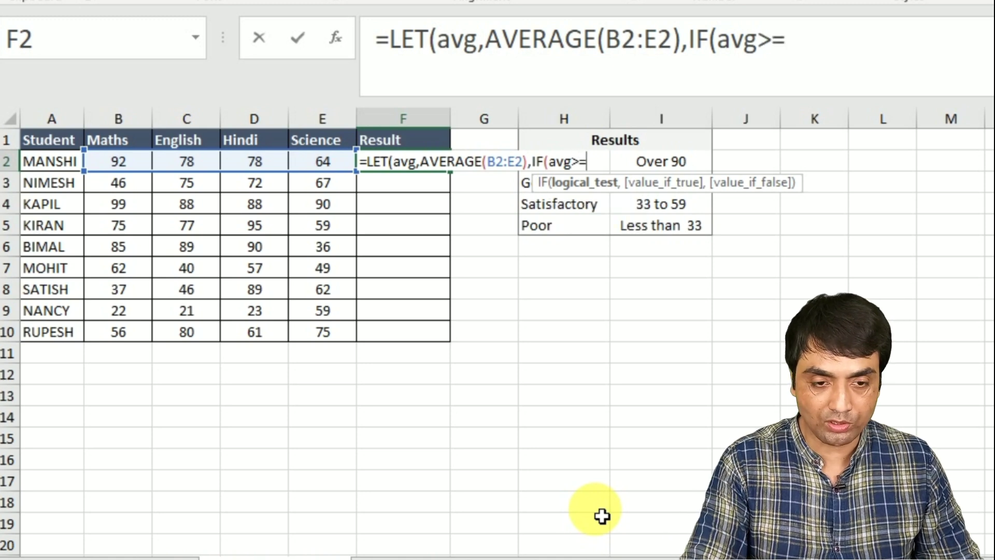
{"action": "type", "text": "90,"}
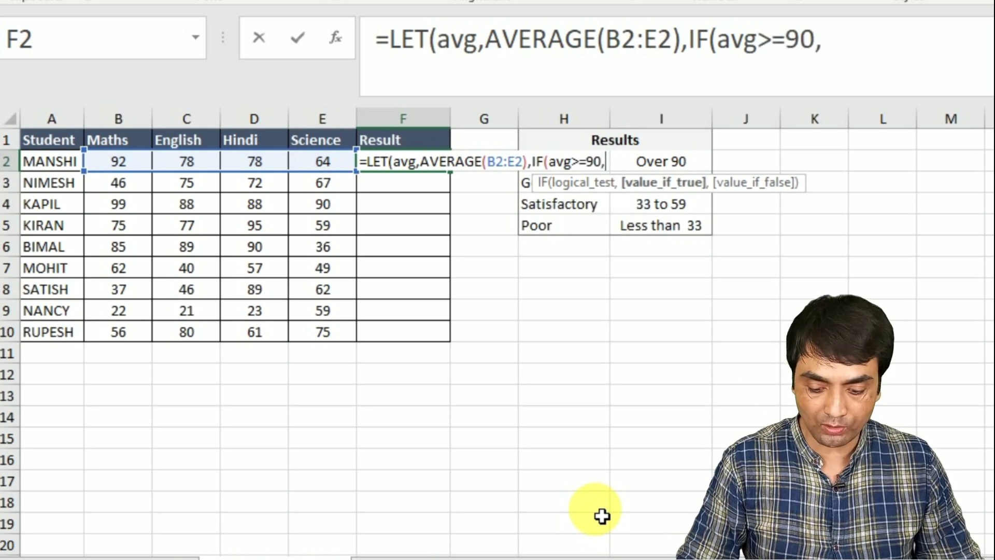
{"action": "type", "text": "\"Excellen"}
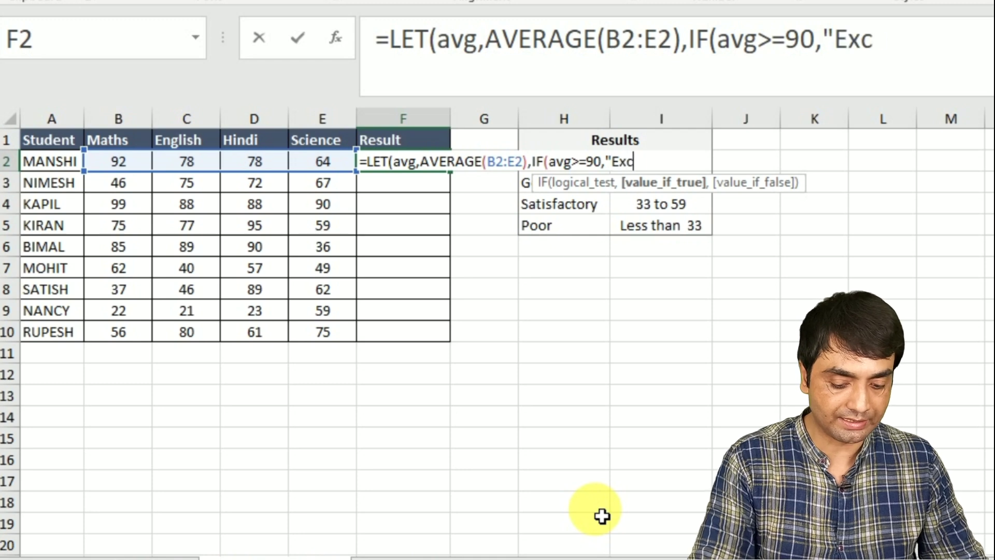
- Nest a second IF in the F2 LET formula that returns "Good" when avg>=60
{"action": "type", "text": "\",if"}
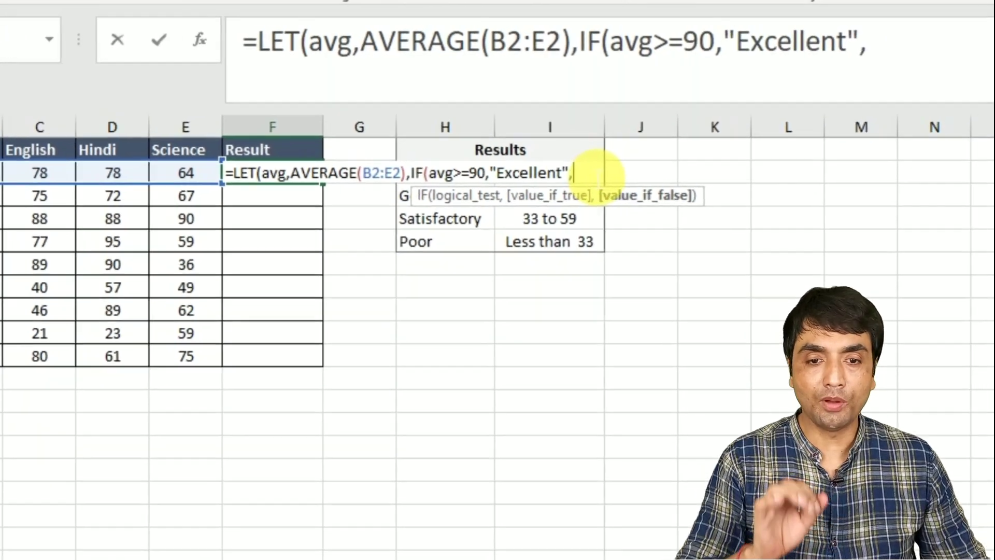
{"action": "key", "text": "Tab"}
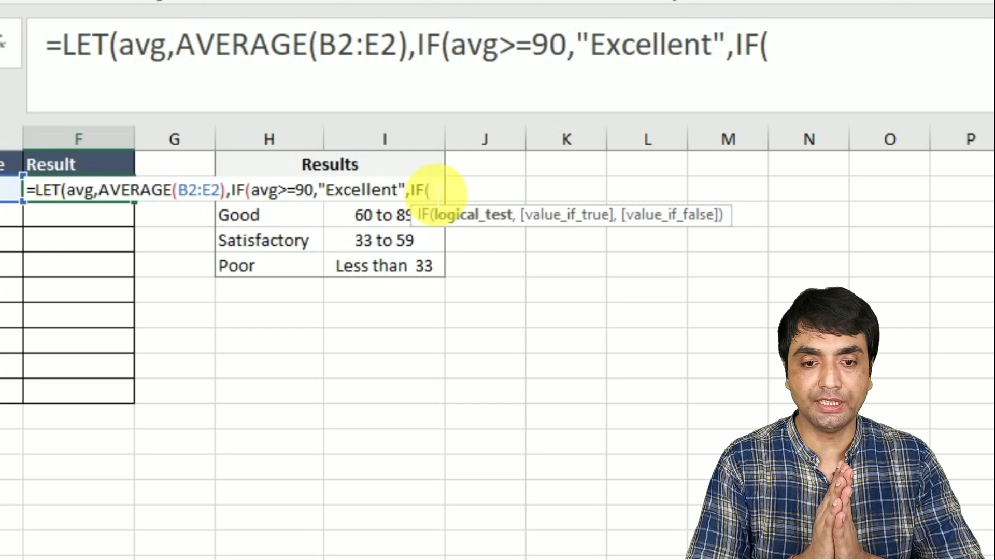
{"action": "type", "text": "avg"}
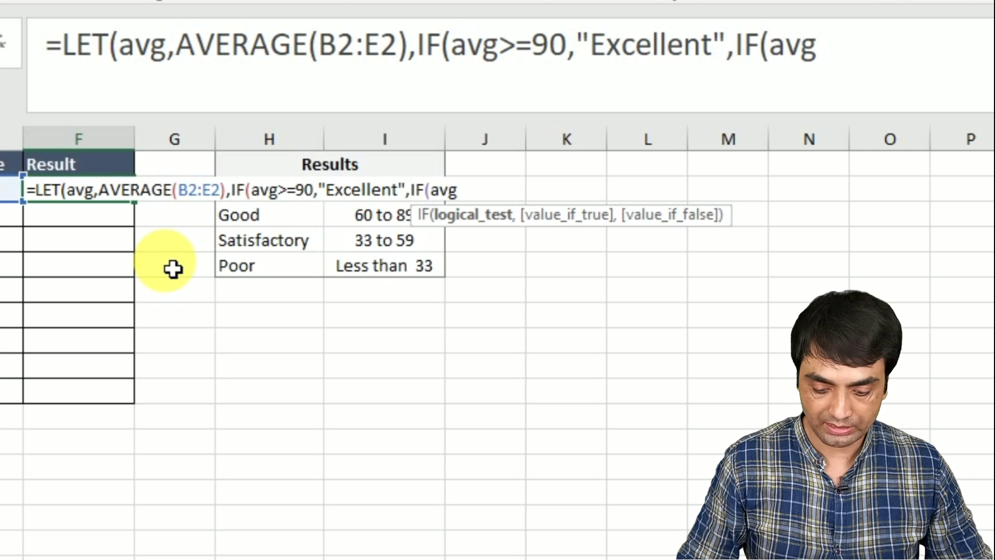
{"action": "type", "text": ">"}
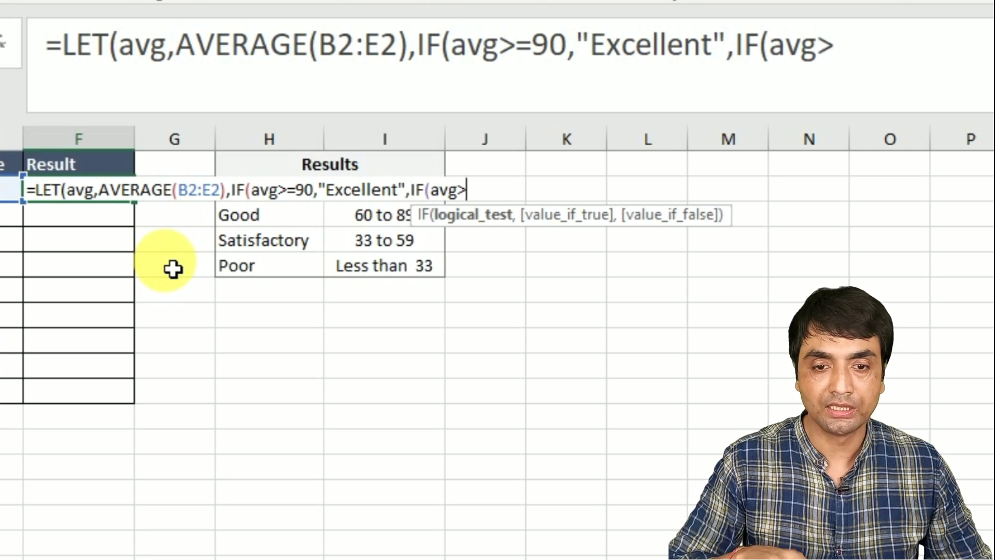
{"action": "type", "text": "=60"}
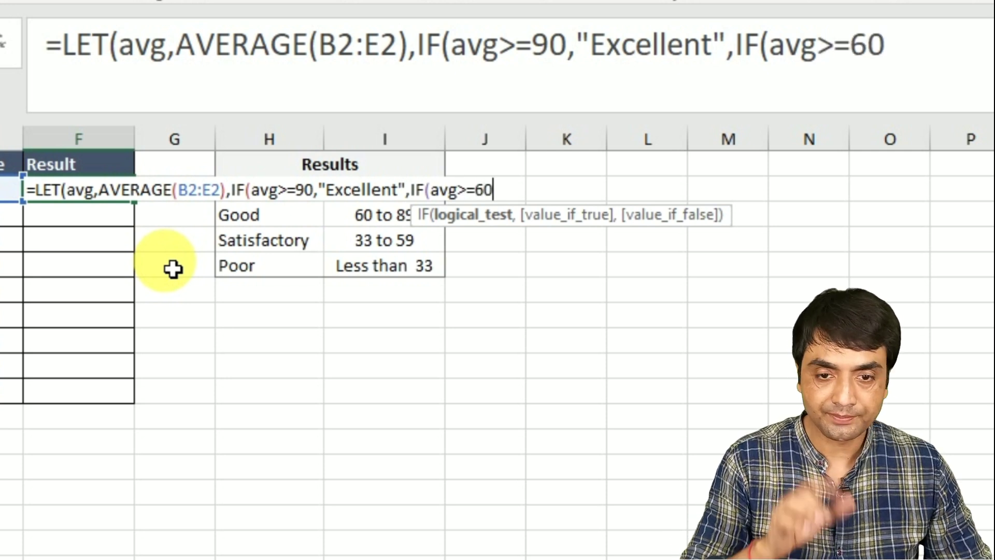
{"action": "type", "text": ",\""}
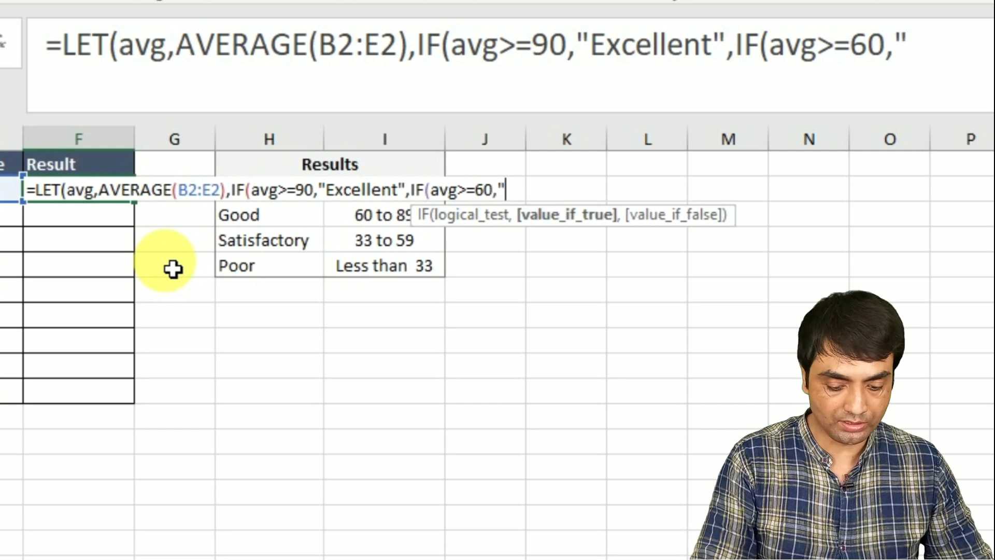
{"action": "type", "text": "Good\",if"}
- Complete the F2 formula with a third IF returning "Satifactory" when avg>=33 and "Poor" otherwise
{"action": "key", "text": "Tab"}
{"action": "type", "text": "avg"}
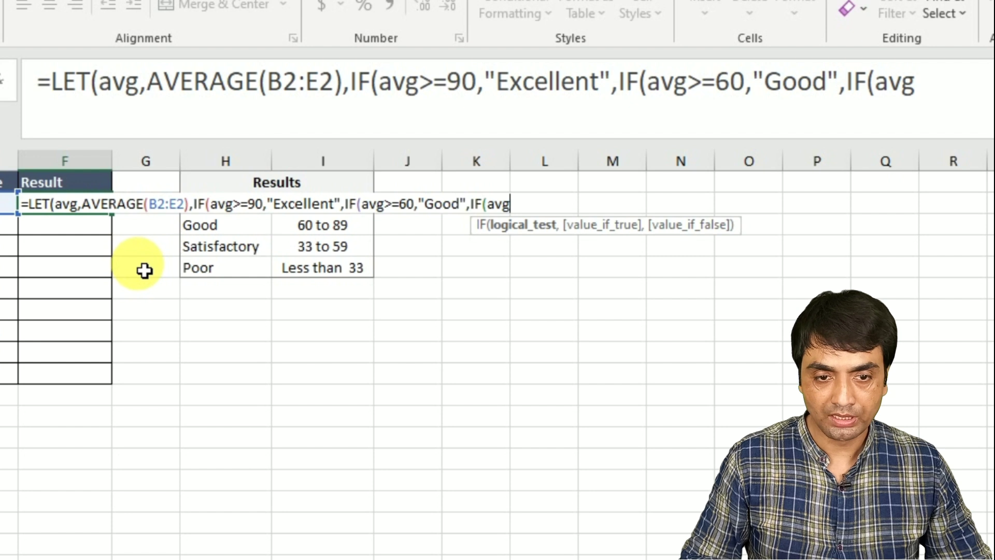
{"action": "type", "text": ">="}
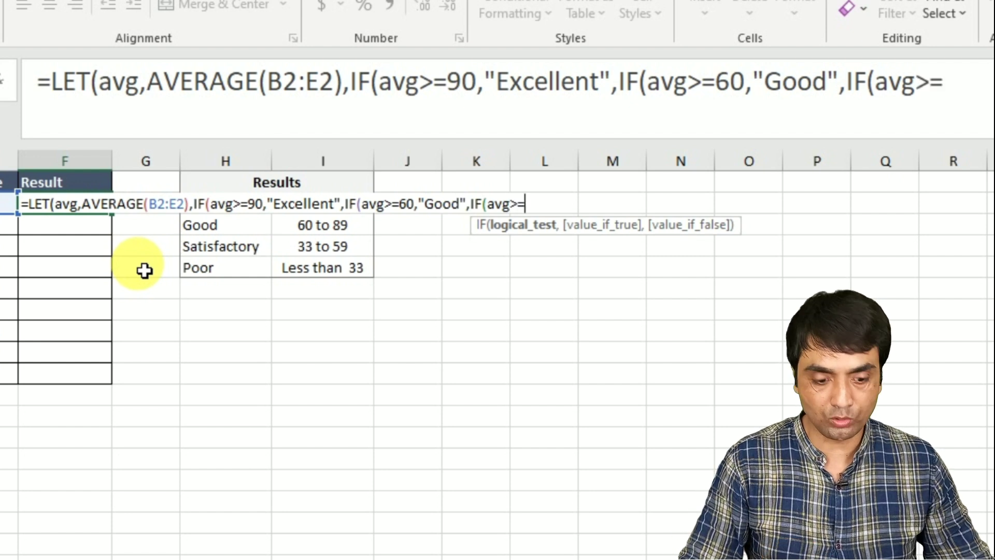
{"action": "type", "text": "33,"}
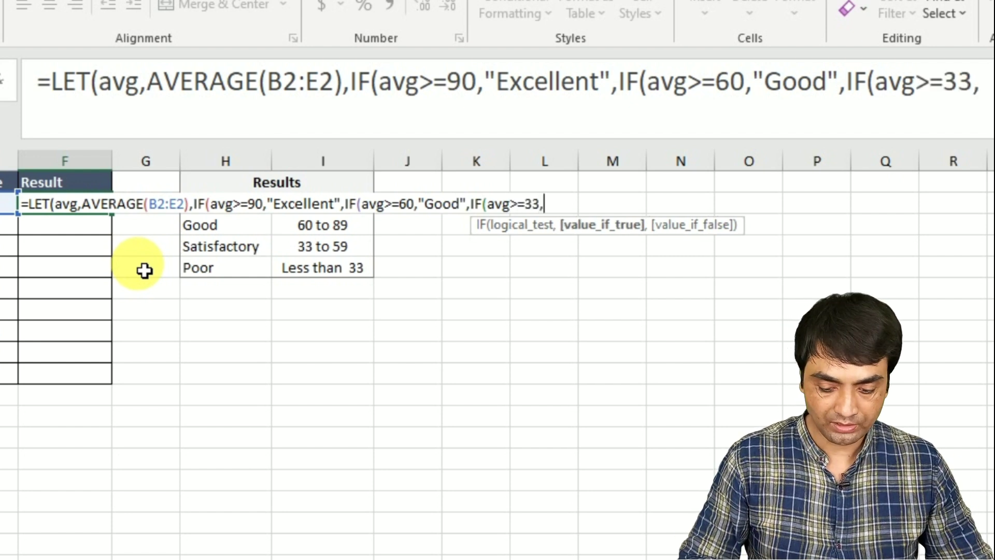
{"action": "type", "text": "\"Sati"}
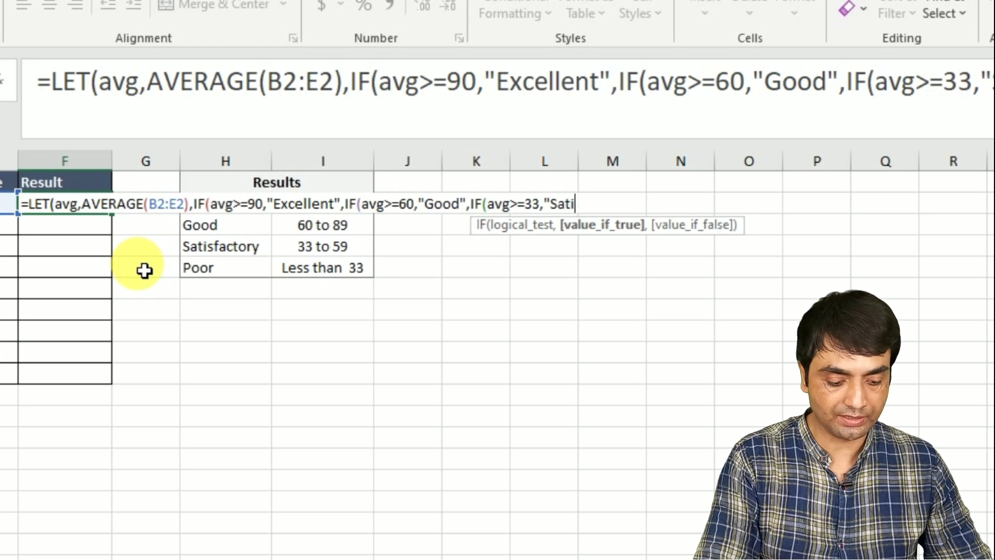
{"action": "type", "text": "factory\","}
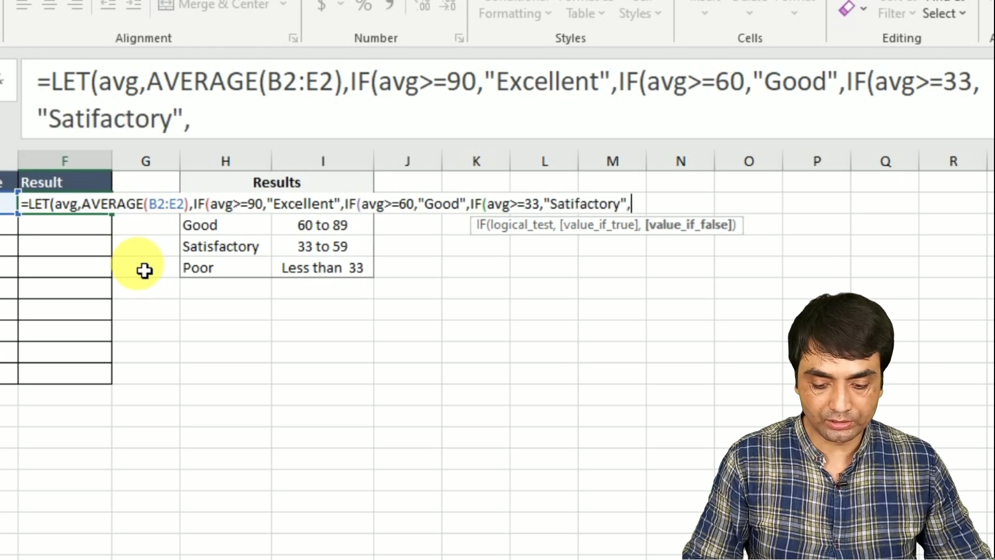
{"action": "type", "text": "\"Poo"}
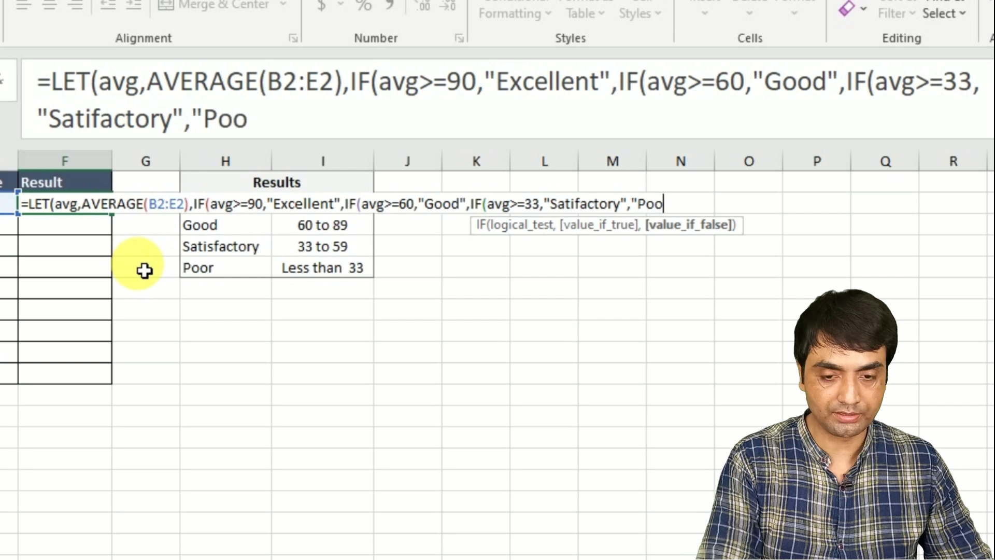
{"action": "type", "text": "r\"))))"}
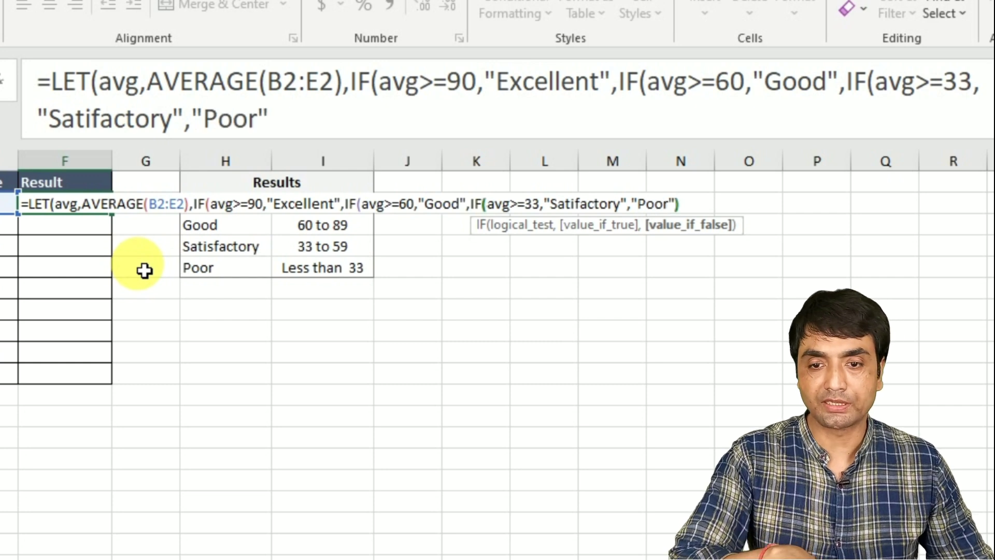
{"action": "key", "text": "Return"}
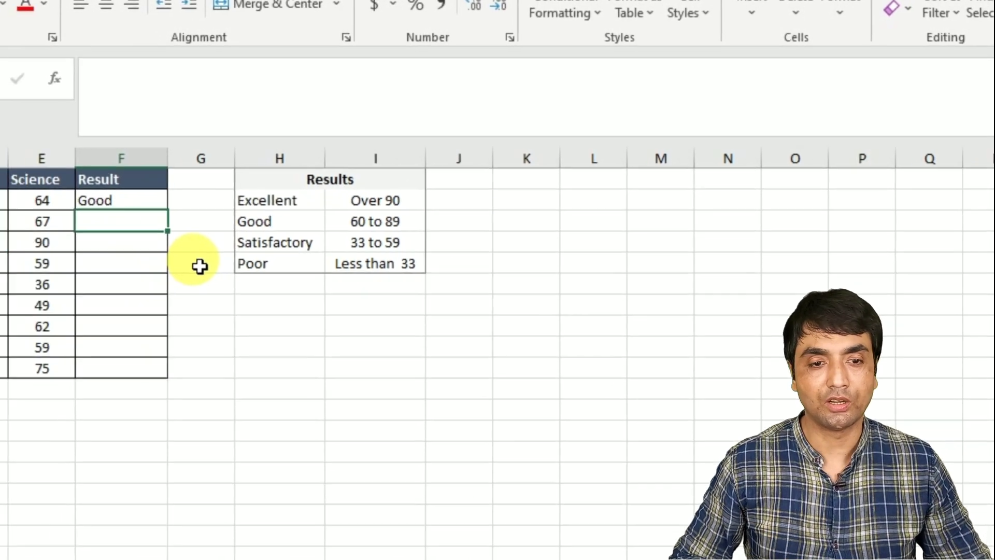
- Fill the F2 result formula down through F10 for all students
{"action": "key", "text": "Up"}
{"action": "key", "text": "shift+Down"}
{"action": "key", "text": "shift+Down"}
{"action": "key", "text": "shift+Down"}
{"action": "key", "text": "shift+Down"}
{"action": "key", "text": "shift+Down"}
{"action": "key", "text": "shift+Down"}
{"action": "key", "text": "shift+Down"}
{"action": "key", "text": "shift+Down"}
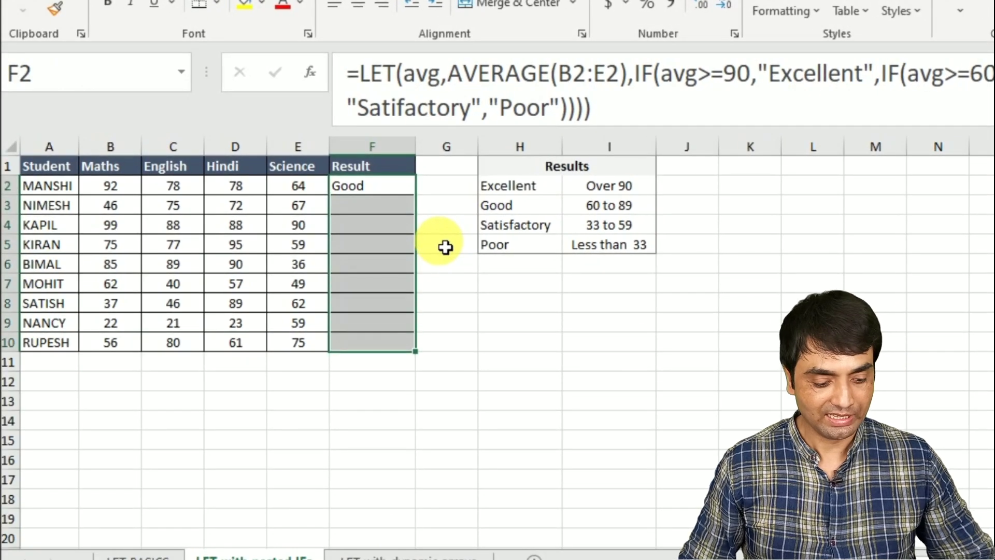
{"action": "key", "text": "ctrl+d"}
- Reopen the F2 formula and examine the AVERAGE(B2:E2) value and where the name avg is reused in the IFs
{"action": "double_click", "coordinate": [373, 186]}
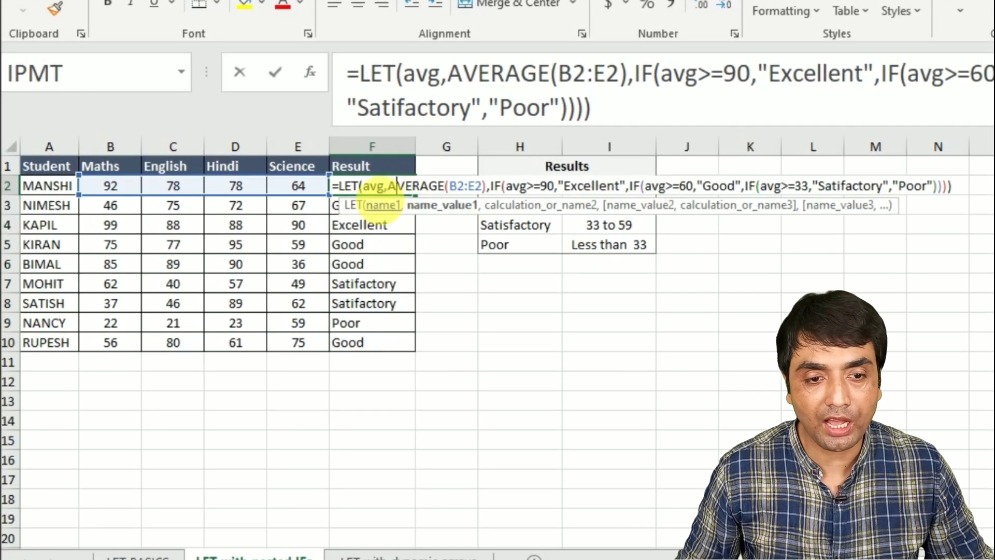
{"action": "left_click_drag", "start_coordinate": [385, 186], "coordinate": [482, 187]}
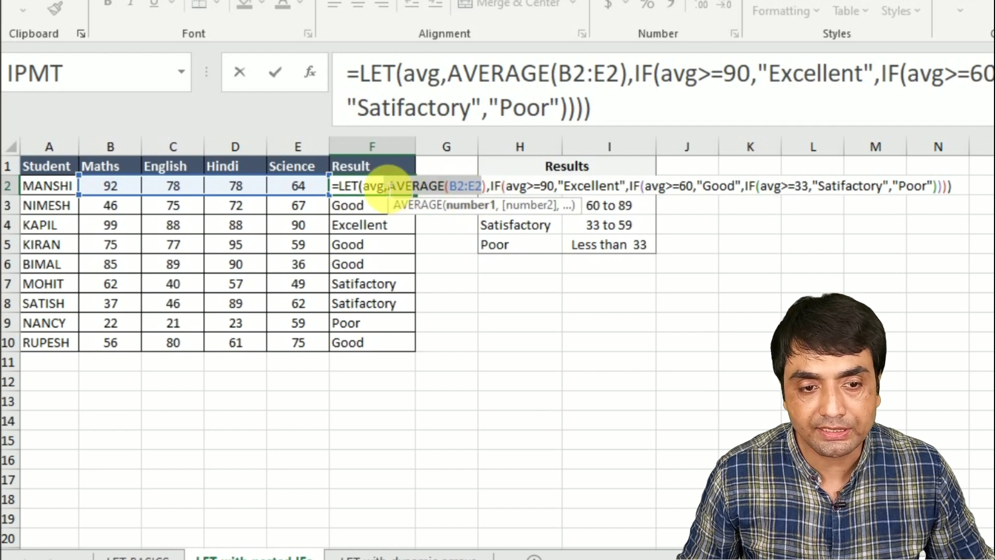
{"action": "left_click", "coordinate": [378, 186]}
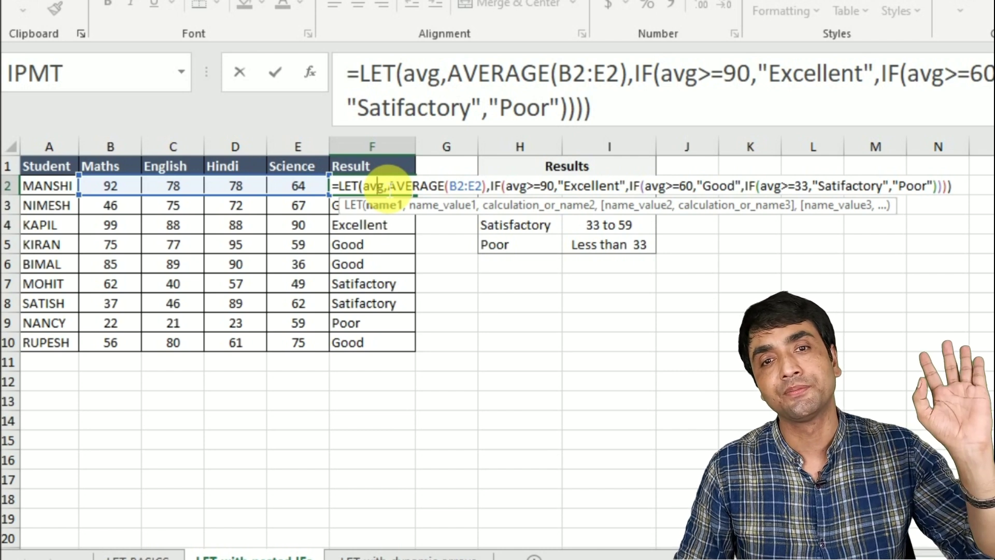
{"action": "left_click", "coordinate": [668, 187]}
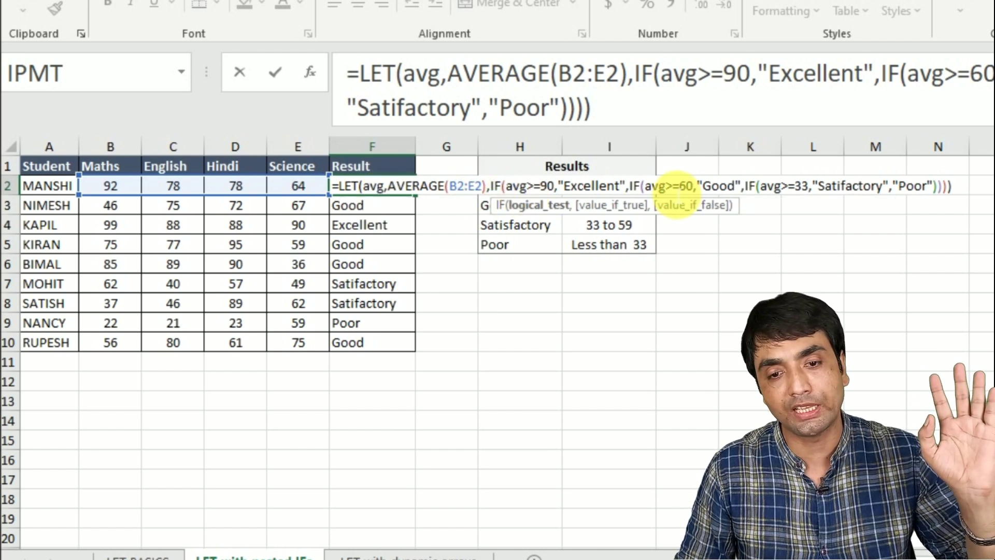
{"action": "left_click", "coordinate": [673, 190]}
{"action": "left_click", "coordinate": [790, 190]}
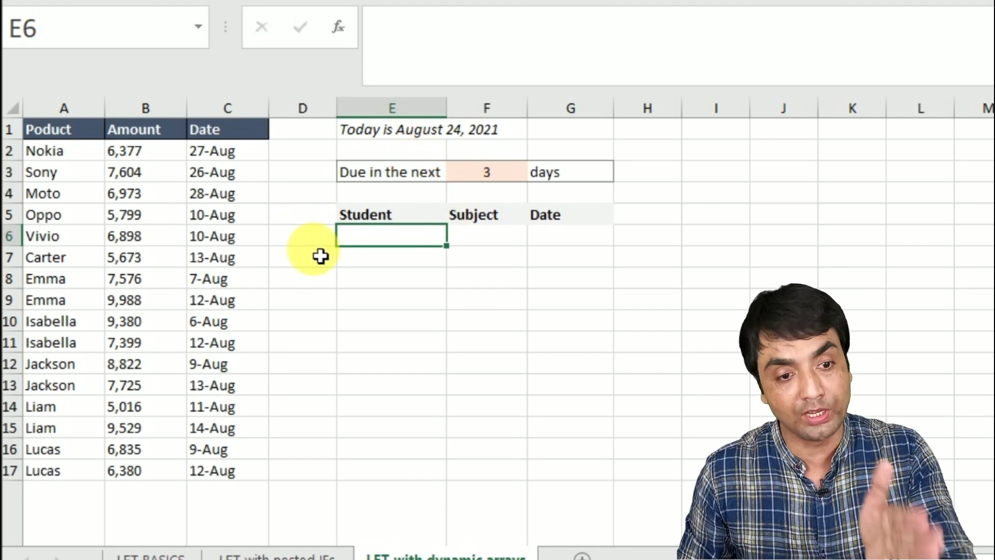
- On the LET with dynamic arrays sheet, examine the dates in C2:C3 and the output area E6:G8
{"action": "left_click", "coordinate": [224, 151]}
{"action": "left_click", "coordinate": [226, 174]}
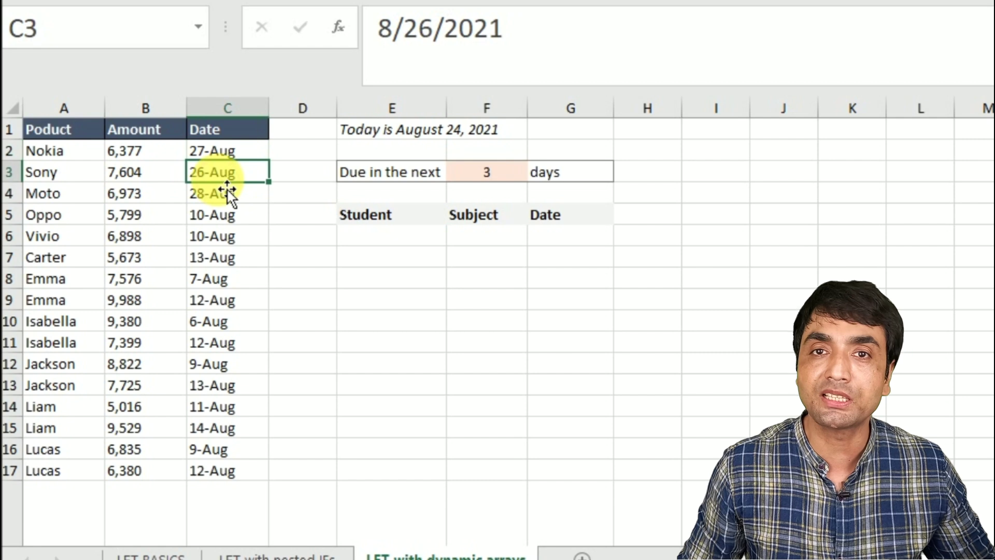
{"action": "left_click_drag", "start_coordinate": [391, 240], "coordinate": [556, 284]}
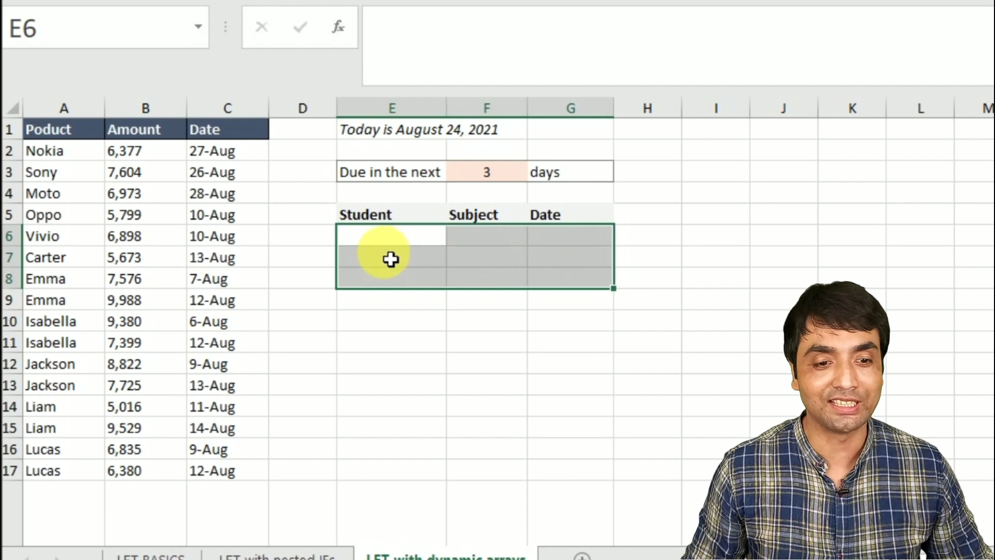
- Start a LET formula in E6, defining the name data as the absolute range $A$2:$C$17
{"action": "left_click", "coordinate": [392, 238]}
{"action": "type", "text": "=let"}
{"action": "key", "text": "Tab"}
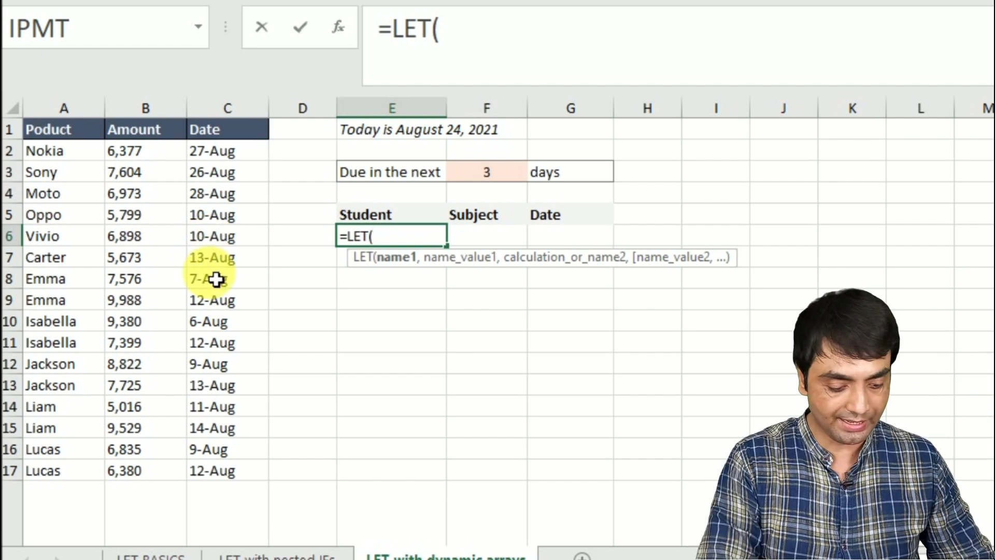
{"action": "type", "text": "data,"}
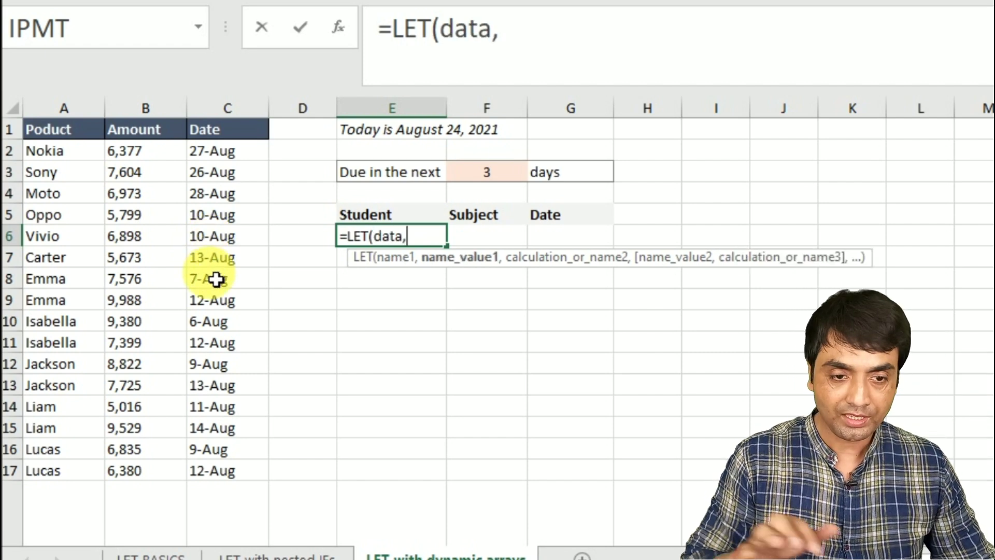
{"action": "left_click_drag", "start_coordinate": [49, 151], "coordinate": [211, 474]}
{"action": "key", "text": "F4"}
{"action": "type", "text": ","}
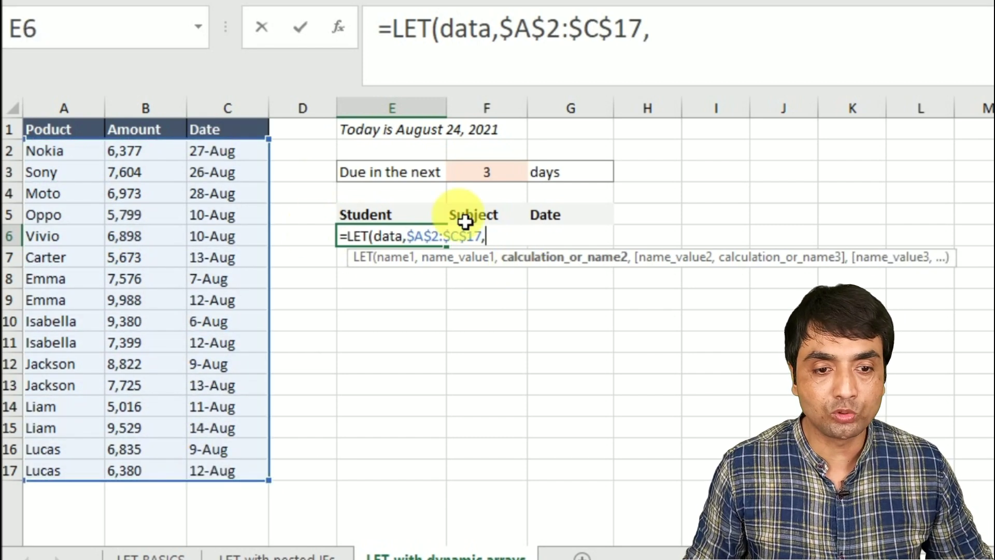
- Add a second name, dates, to the E6 LET formula with the absolute range $C$2:$C$17
{"action": "type", "text": "dates"}
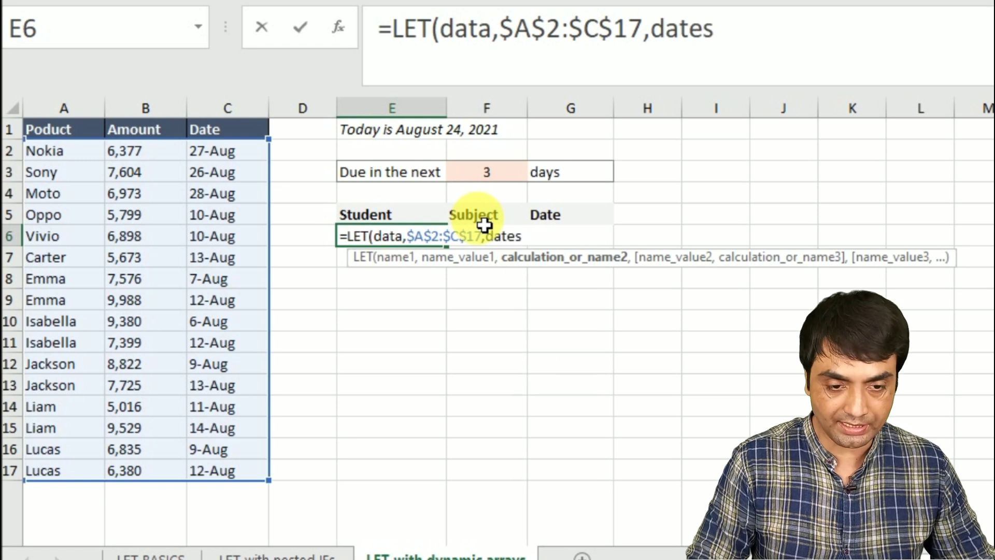
{"action": "type", "text": ","}
{"action": "left_click_drag", "start_coordinate": [232, 157], "coordinate": [241, 472]}
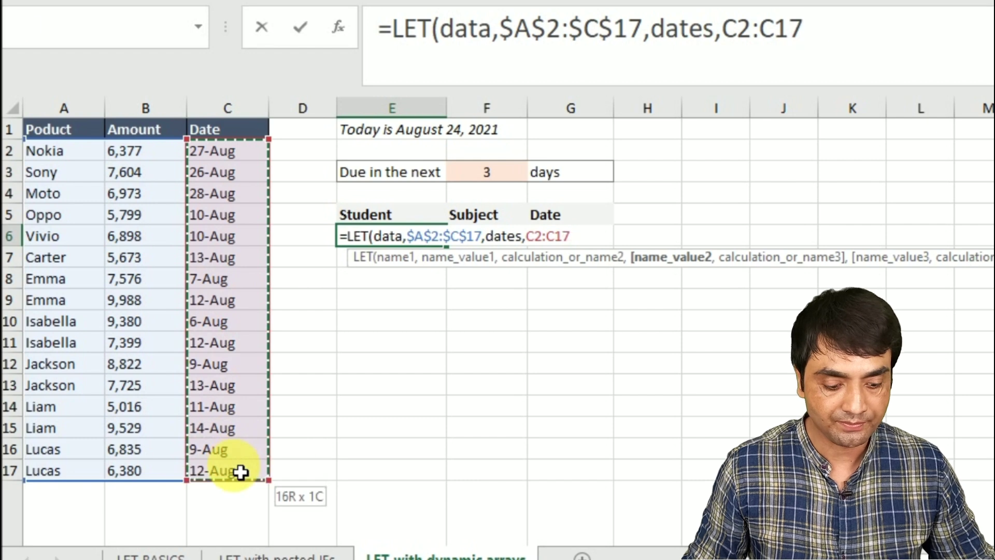
{"action": "key", "text": "F4"}
{"action": "type", "text": ","}
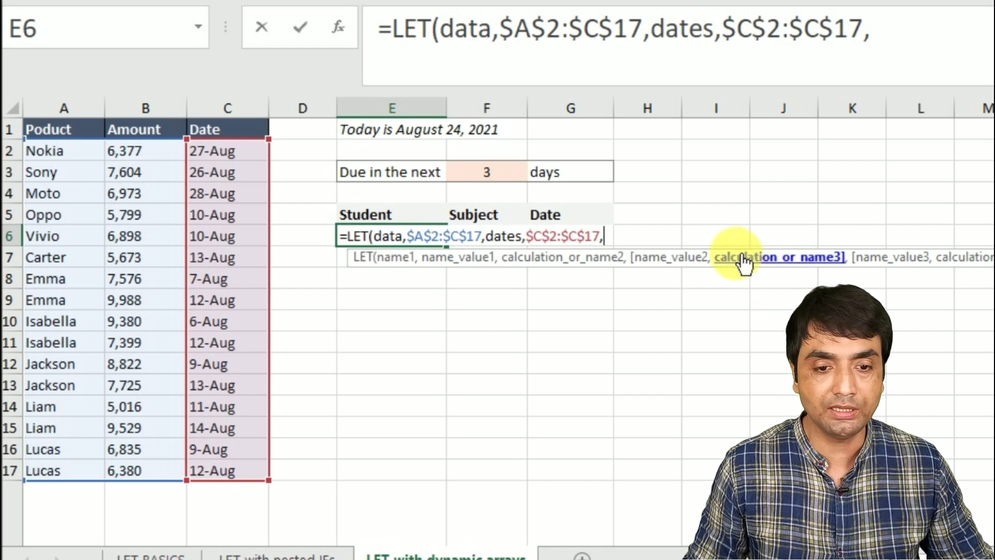
- Add the names today, with the value today(), and n, with the value F3, to the E6 LET formula
{"action": "type", "text": "today"}
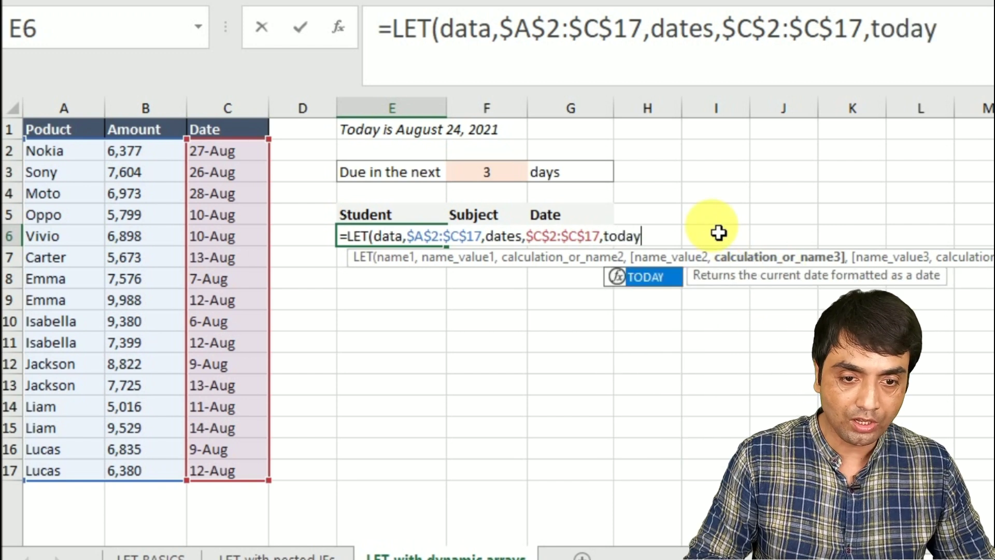
{"action": "type", "text": ",to "}
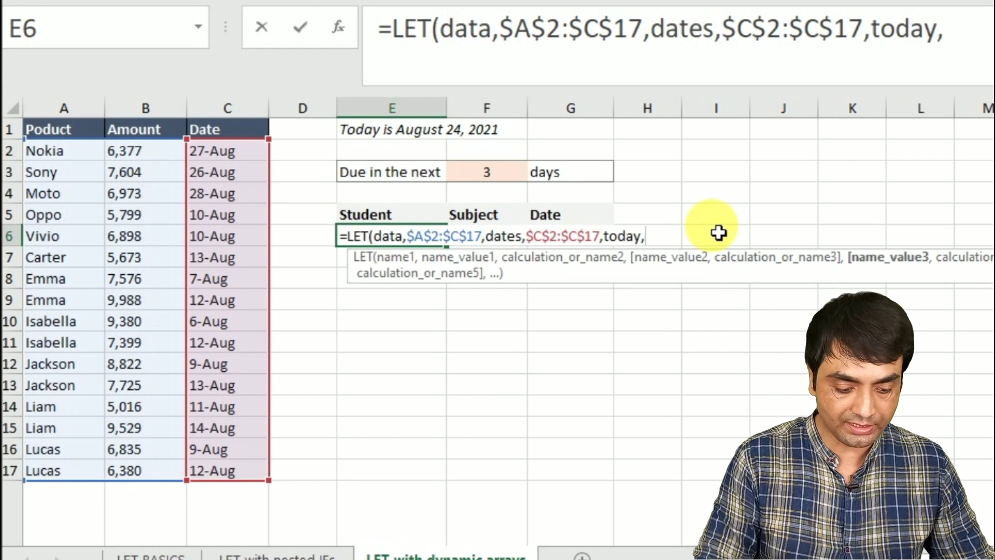
{"action": "type", "text": "day(),"}
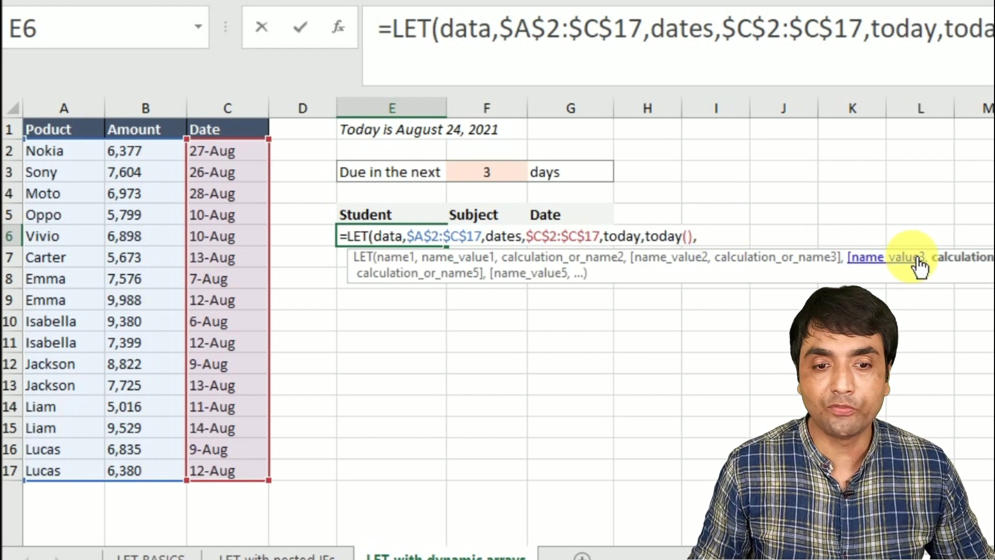
{"action": "type", "text": "n"}
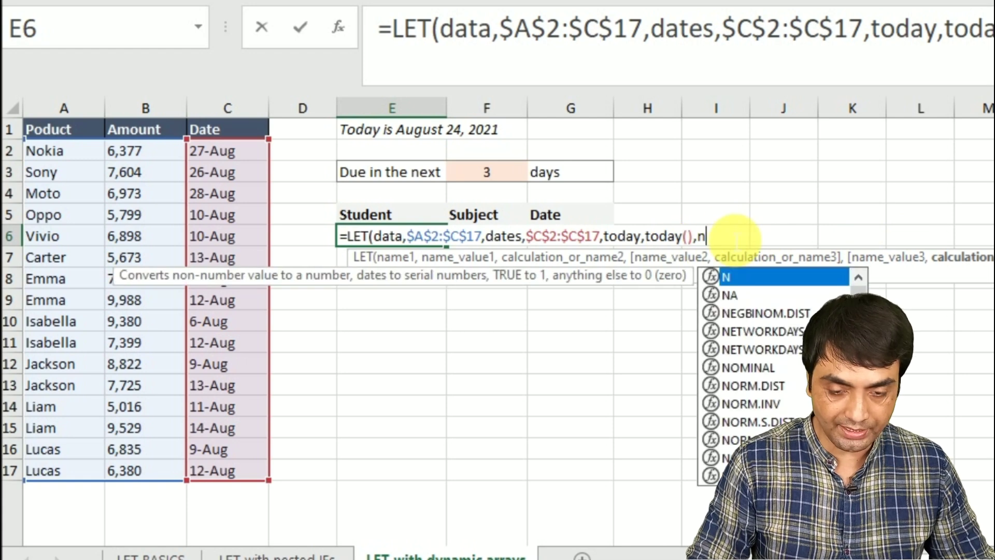
{"action": "type", "text": ",F3"}
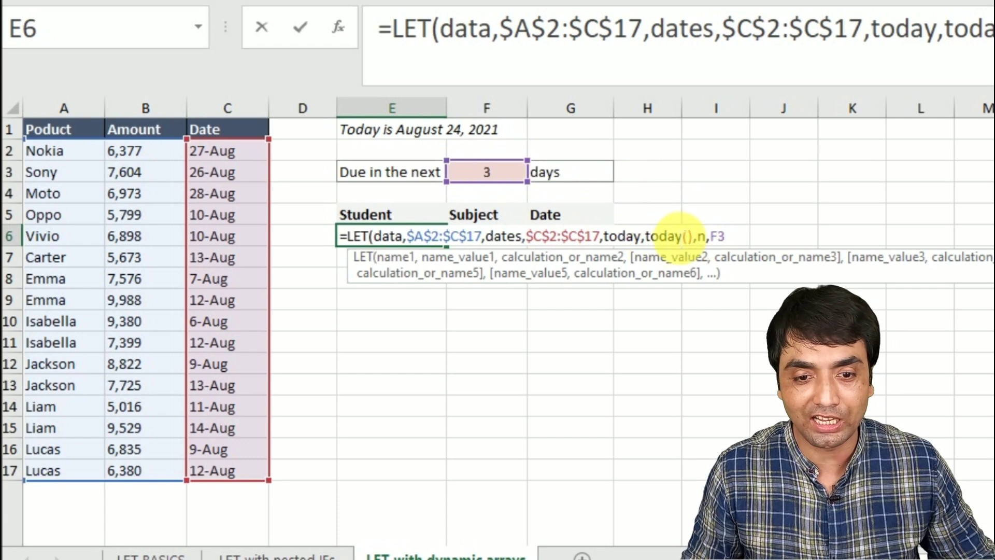
- Evaluate the F3 reference inside the E6 LET formula to check its value, and restore the reference
{"action": "left_click", "coordinate": [721, 244]}
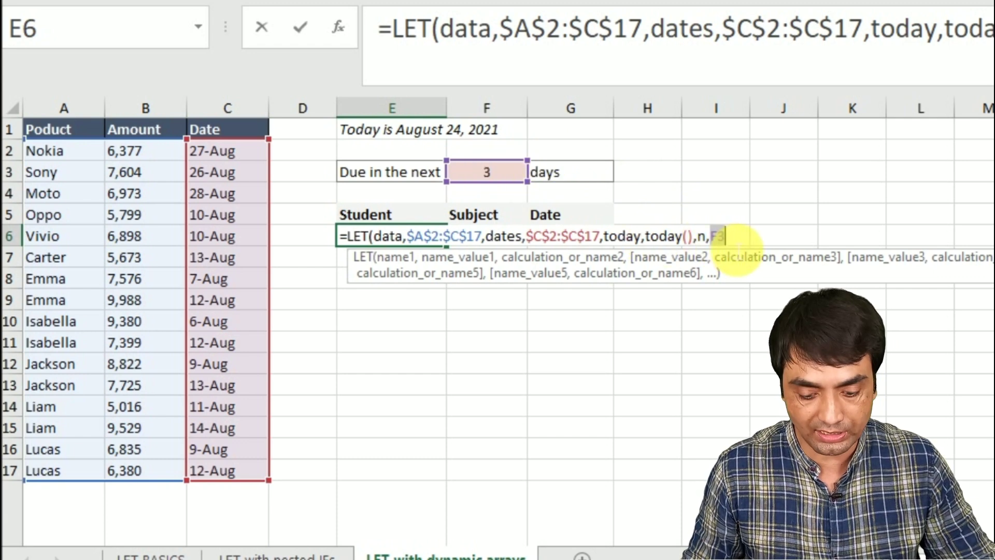
{"action": "key", "text": "F9"}
{"action": "key", "text": "ctrl+z"}
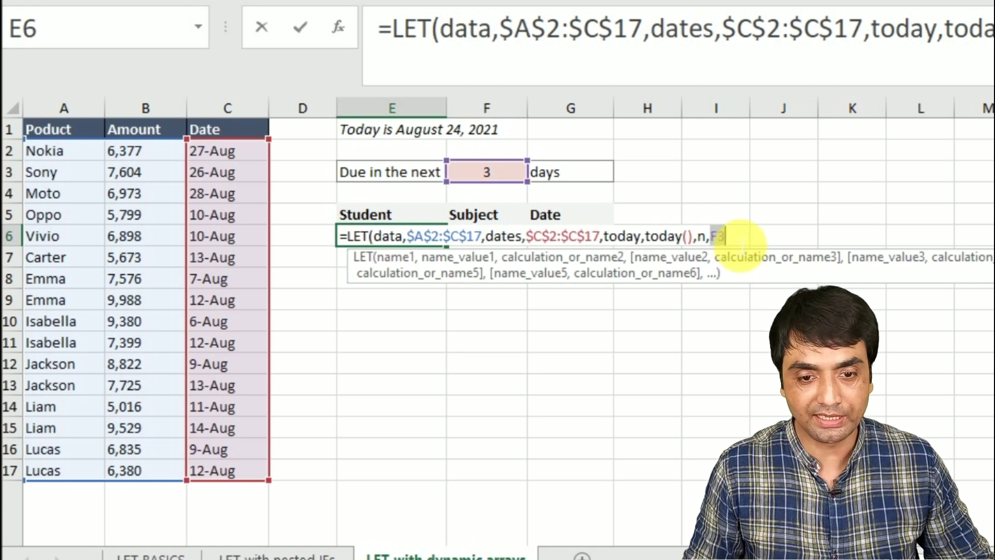
- Add a FILTER function as the calculation of the E6 LET formula, with data as its array
{"action": "type", "text": ","}
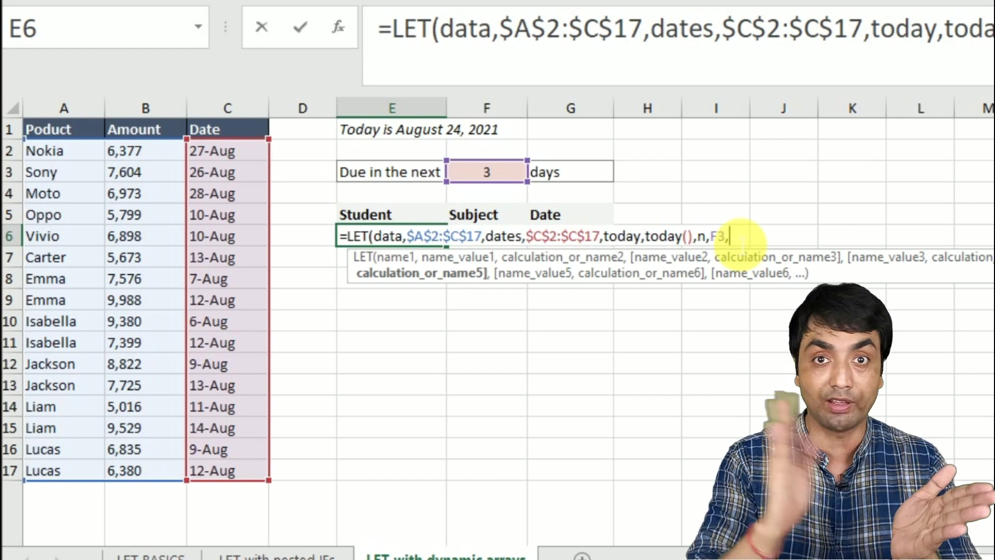
{"action": "type", "text": "FILTER("}
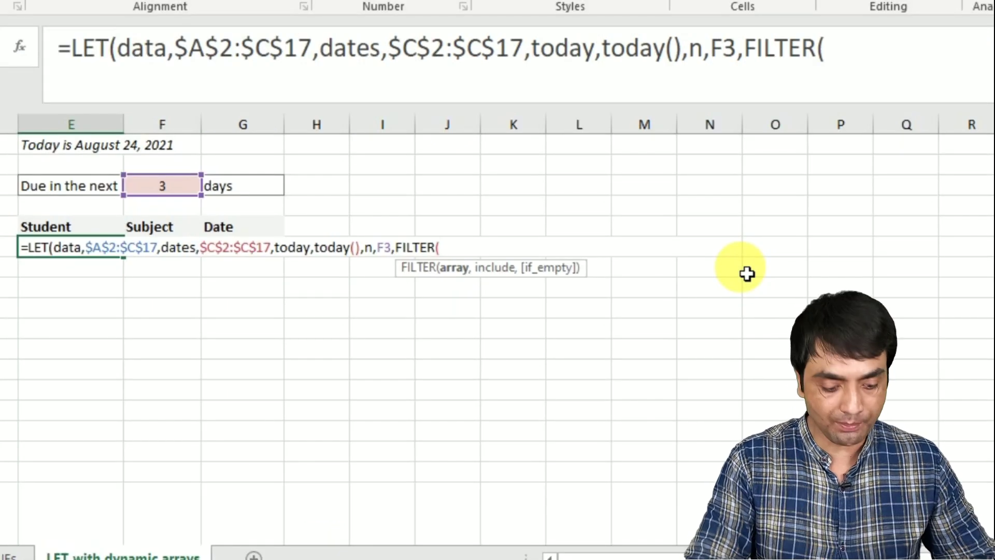
{"action": "type", "text": "data"}
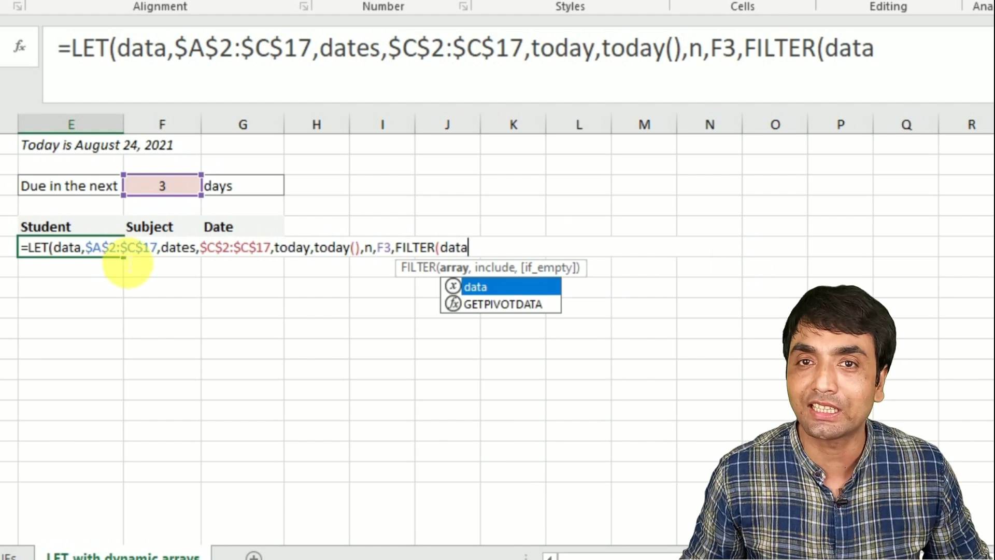
{"action": "type", "text": ","}
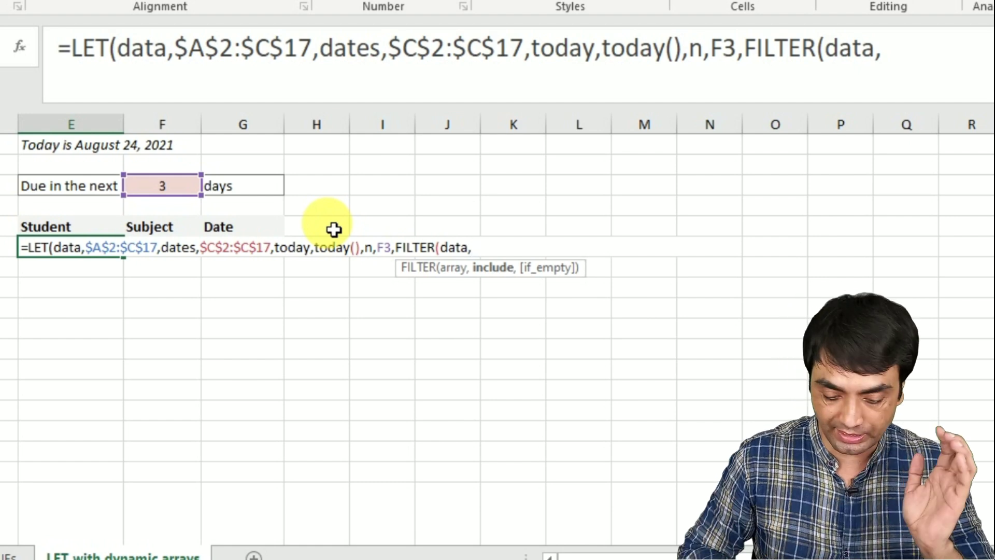
- Enter the FILTER include condition (dates>today)*(dates<=today+n) in the E6 formula
{"action": "type", "text": "("}
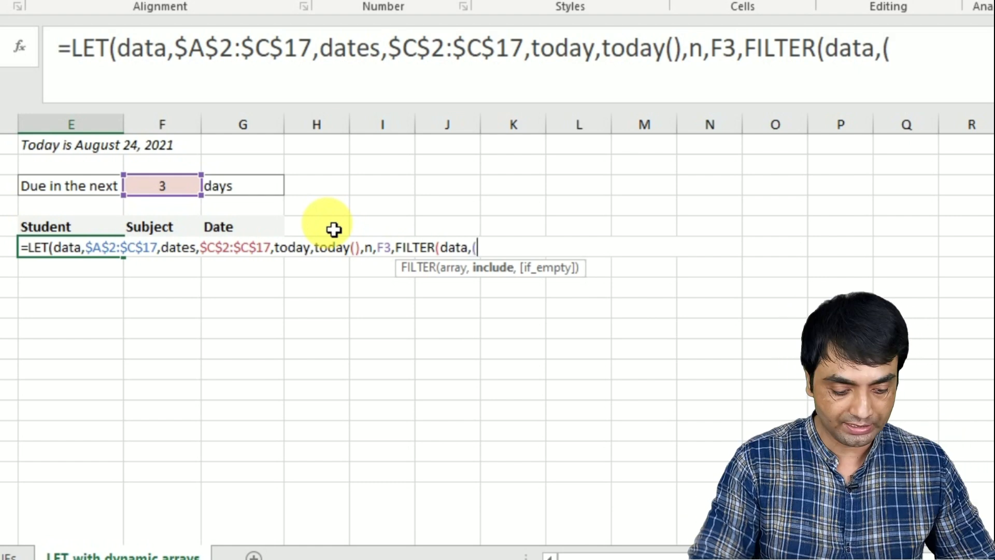
{"action": "type", "text": "dates"}
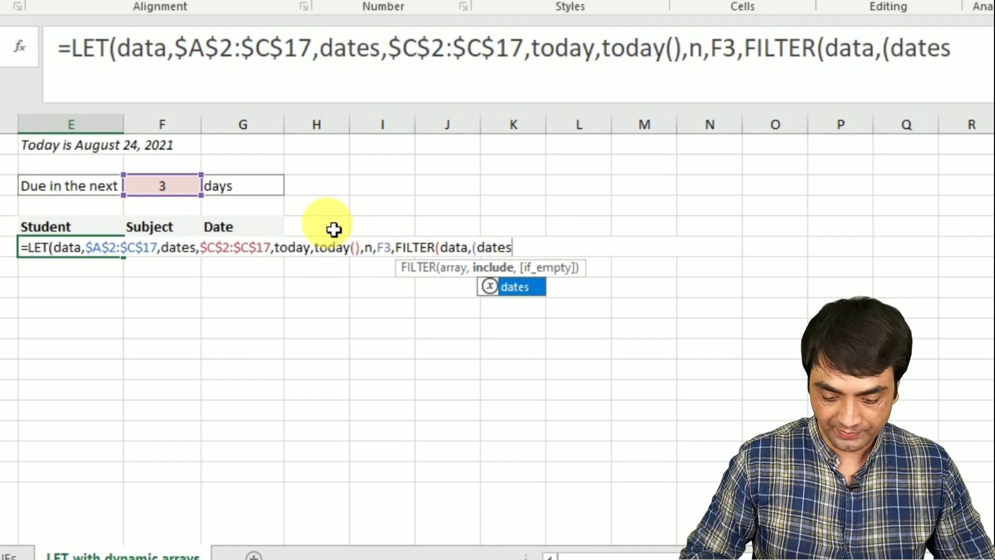
{"action": "type", "text": ">today"}
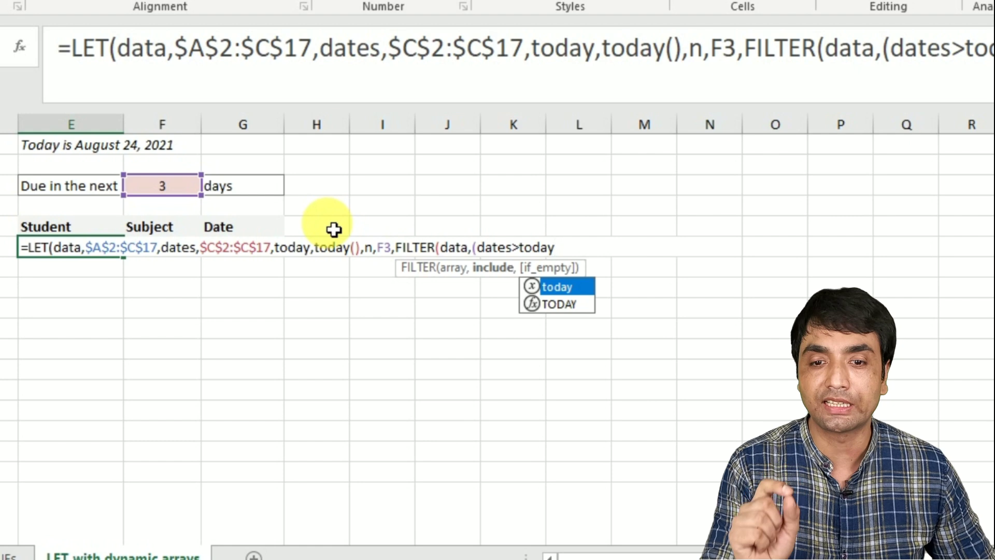
{"action": "type", "text": ")*"}
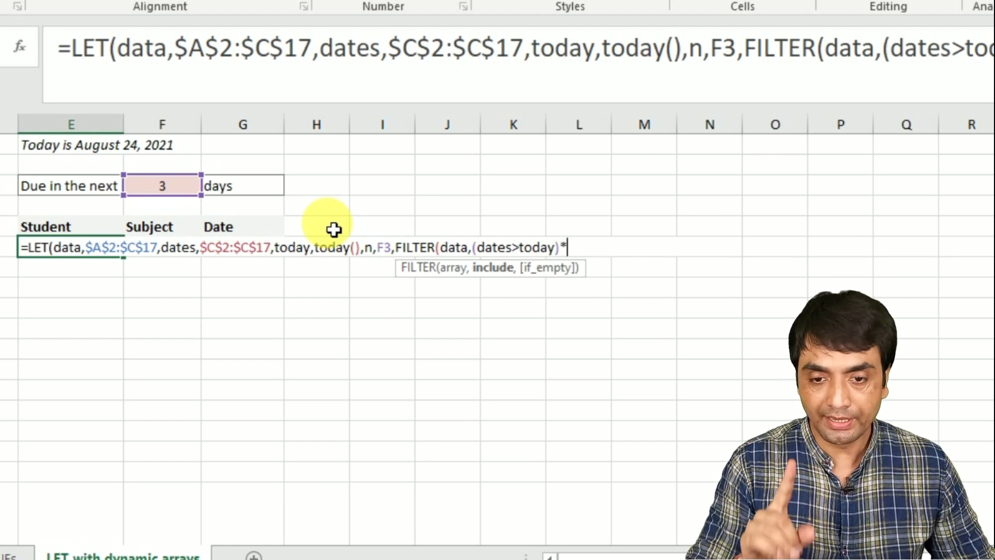
{"action": "type", "text": "("}
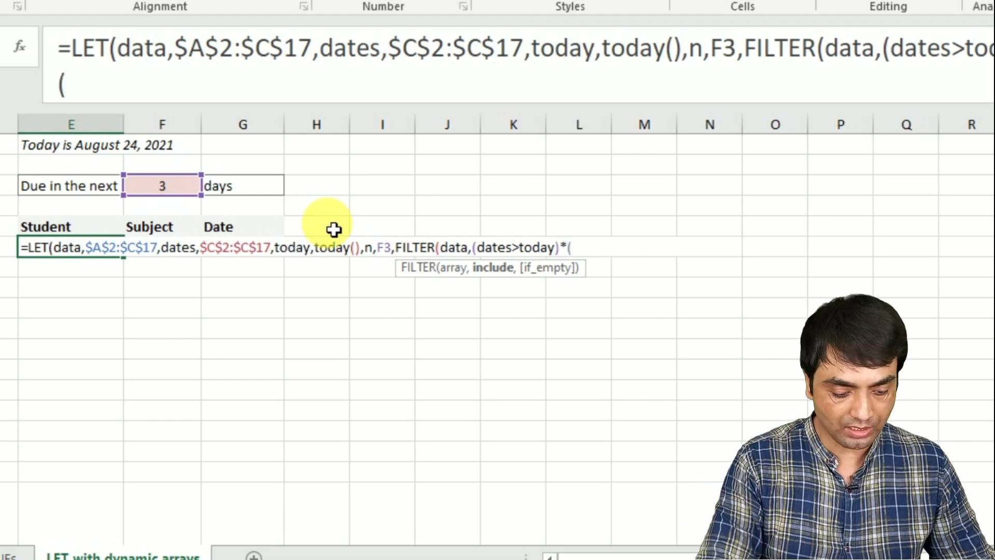
{"action": "type", "text": "dates"}
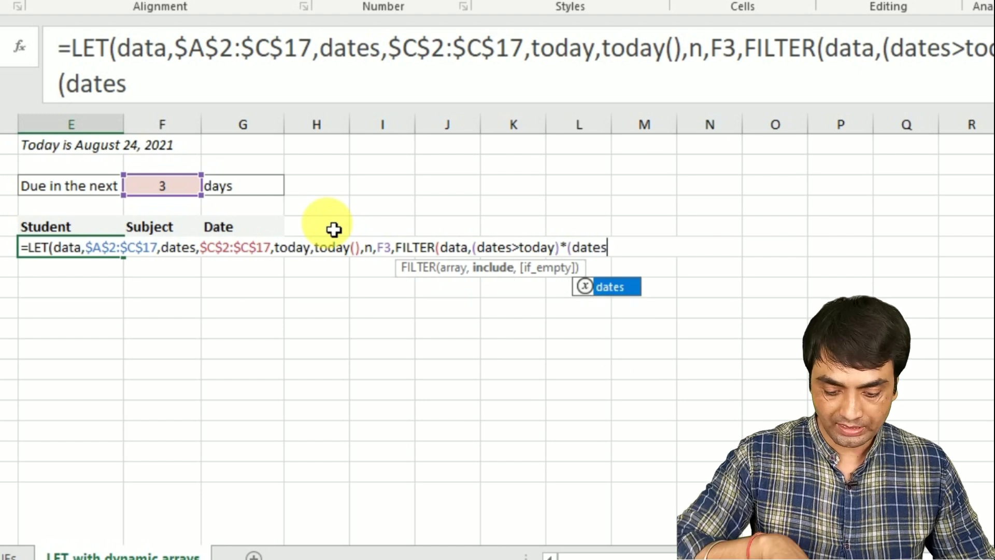
{"action": "type", "text": "<=today"}
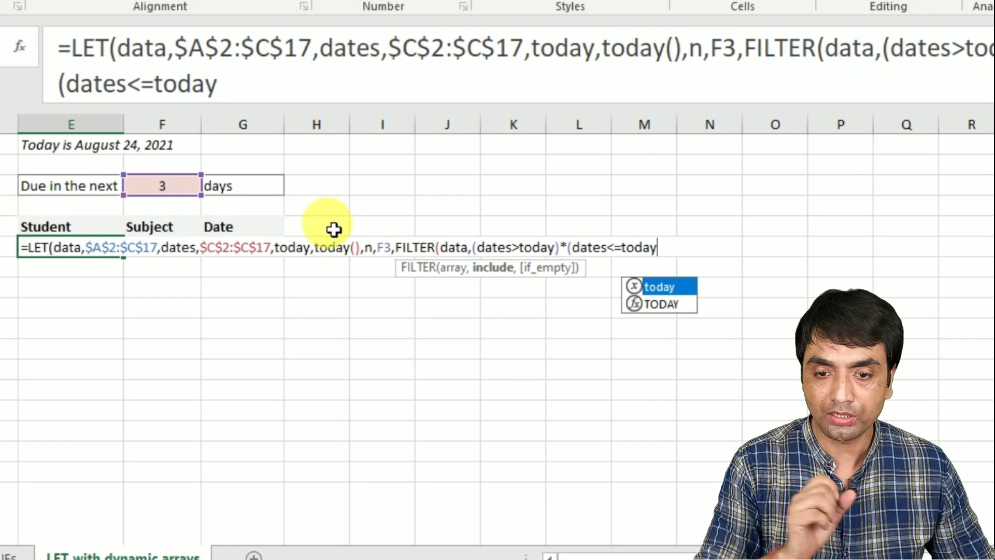
{"action": "type", "text": "+n"}
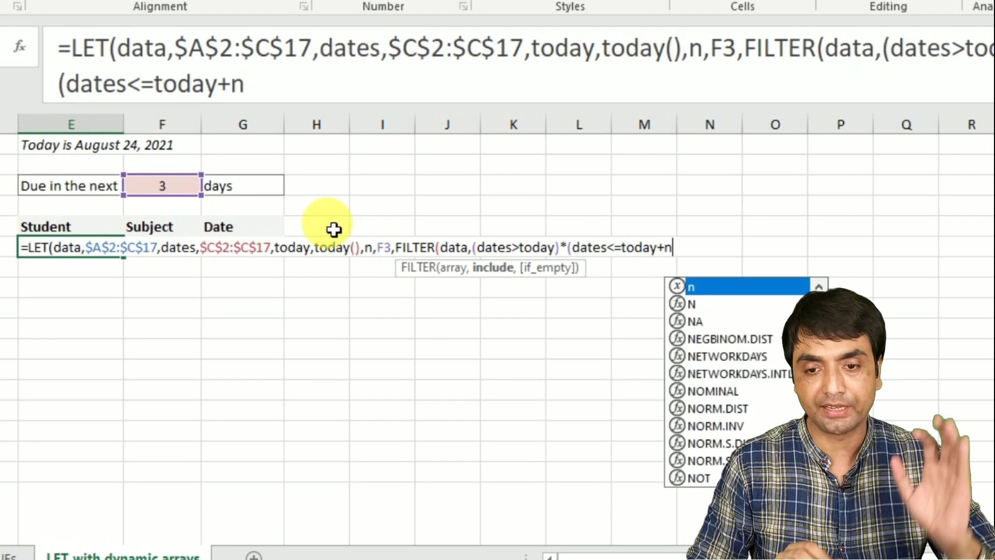
{"action": "type", "text": ")"}
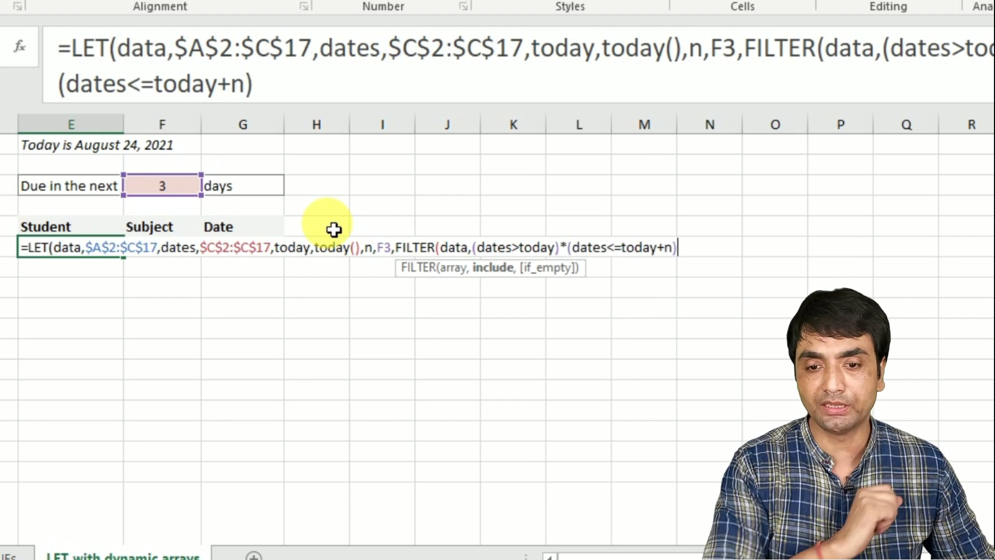
- Set the FILTER if_empty text to "No Result", close the LET formula and commit it in E6
{"action": "type", "text": ","}
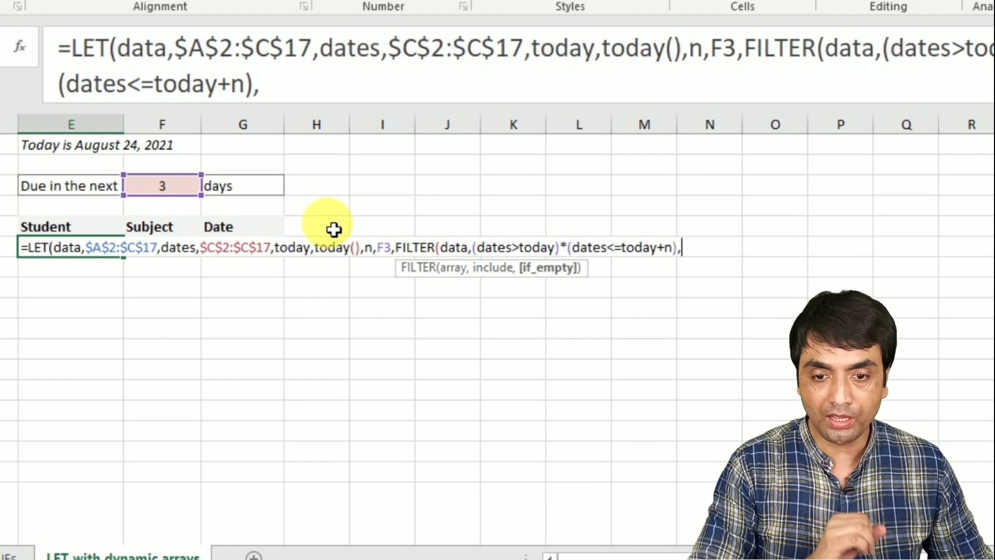
{"action": "type", "text": "\"No Result\")"}
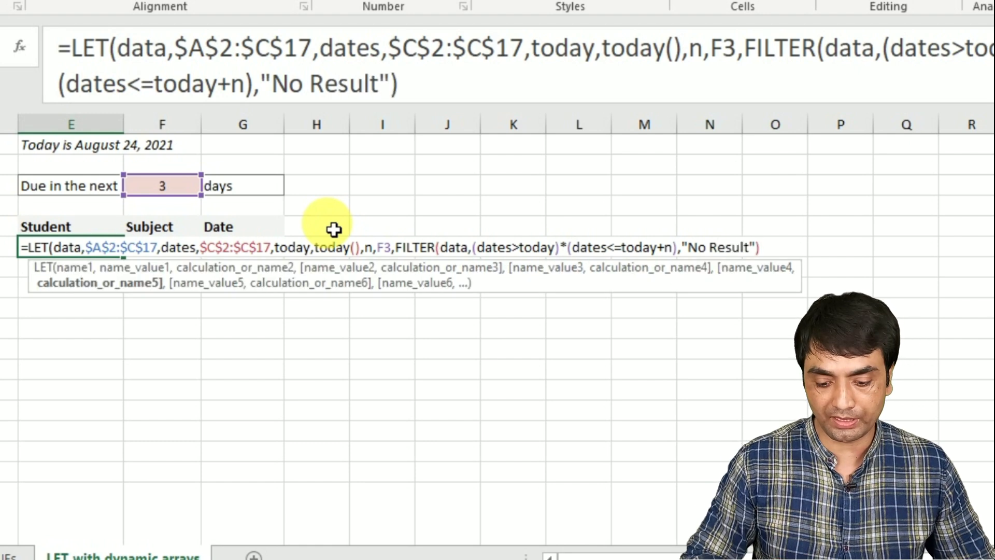
{"action": "type", "text": ")"}
{"action": "key", "text": "Return"}
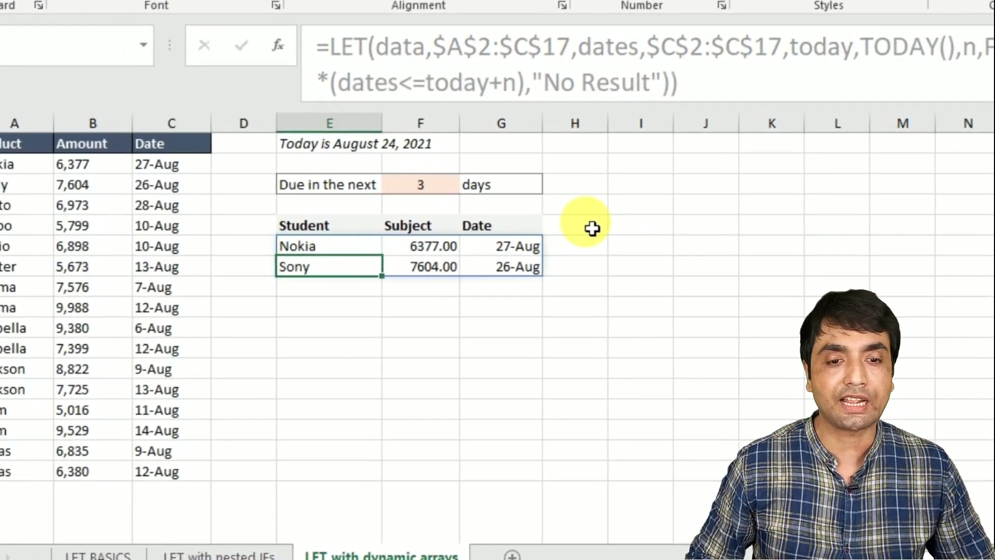
- Reopen the E6 formula to review its named values and FILTER calculation, and leave it as is
{"action": "key", "text": "Up"}
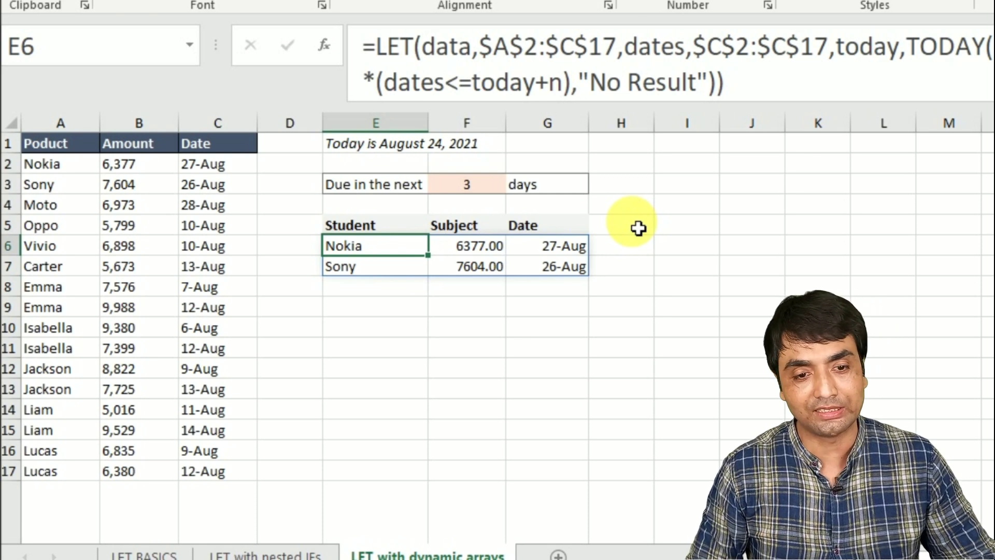
{"action": "key", "text": "F2"}
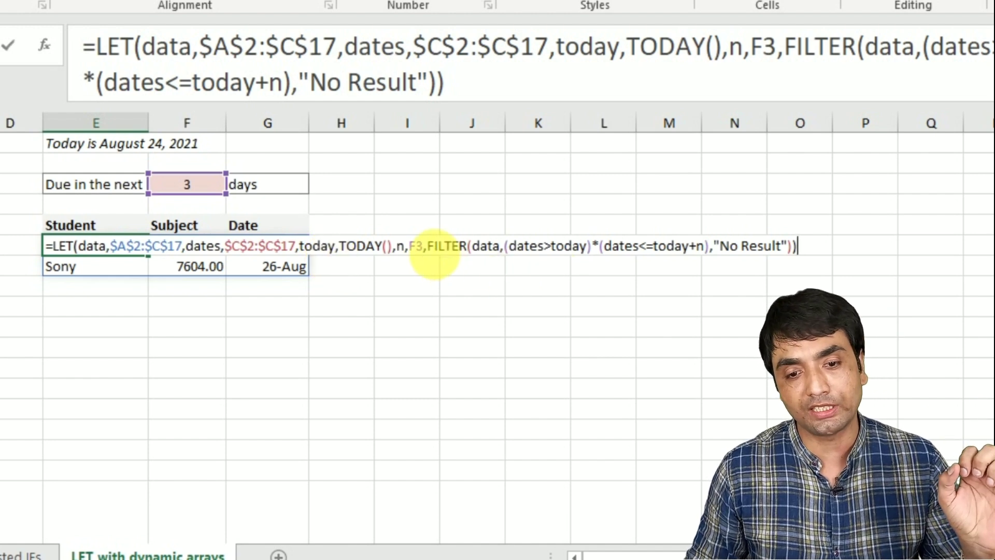
{"action": "left_click", "coordinate": [427, 246]}
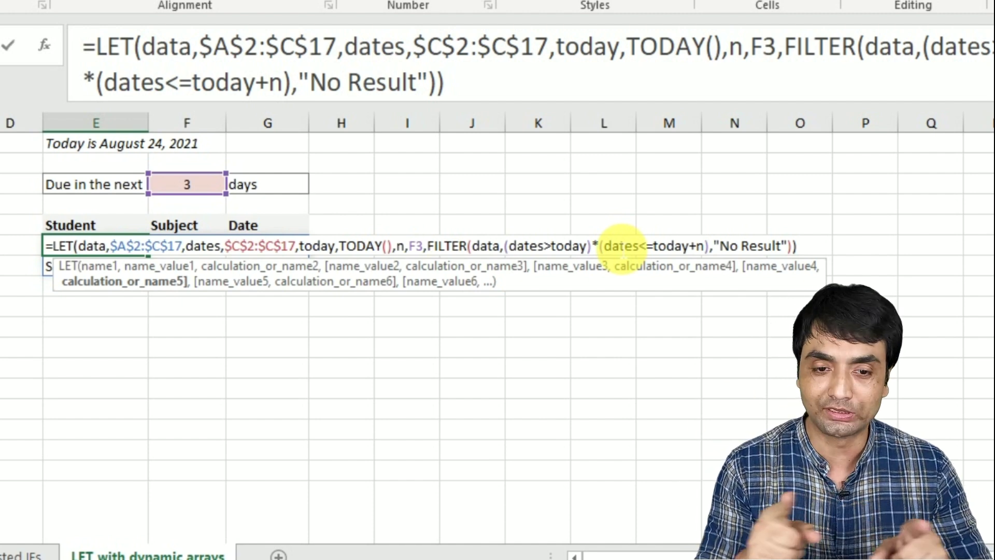
{"action": "key", "text": "Return"}
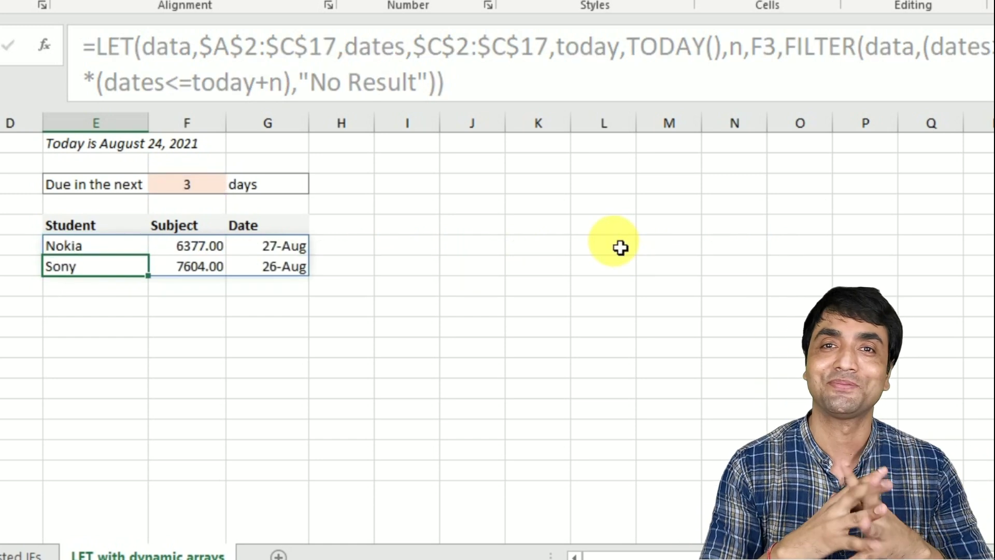